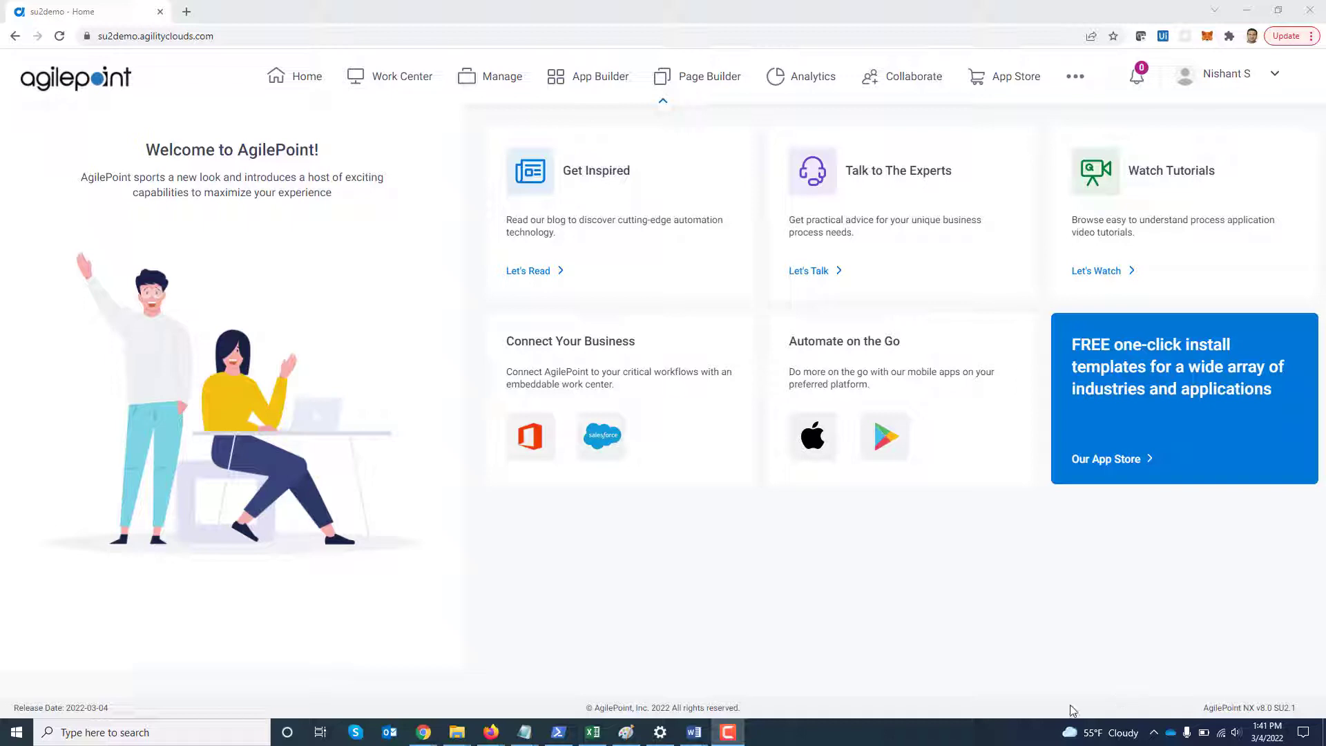
Step: Open the Streaming Service entity from Data Entities and show its 460 records on the Data tab
{"action": "left_click", "coordinate": [602, 86]}
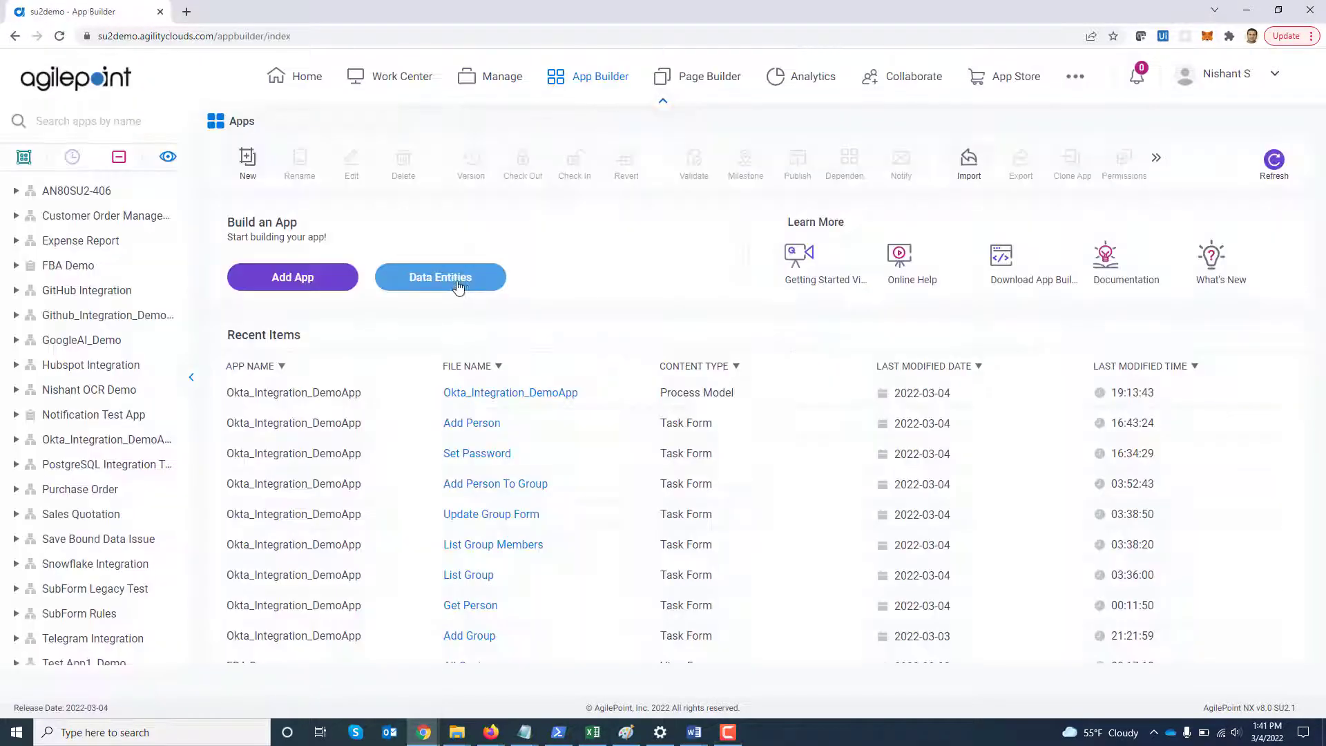
{"action": "left_click", "coordinate": [456, 285]}
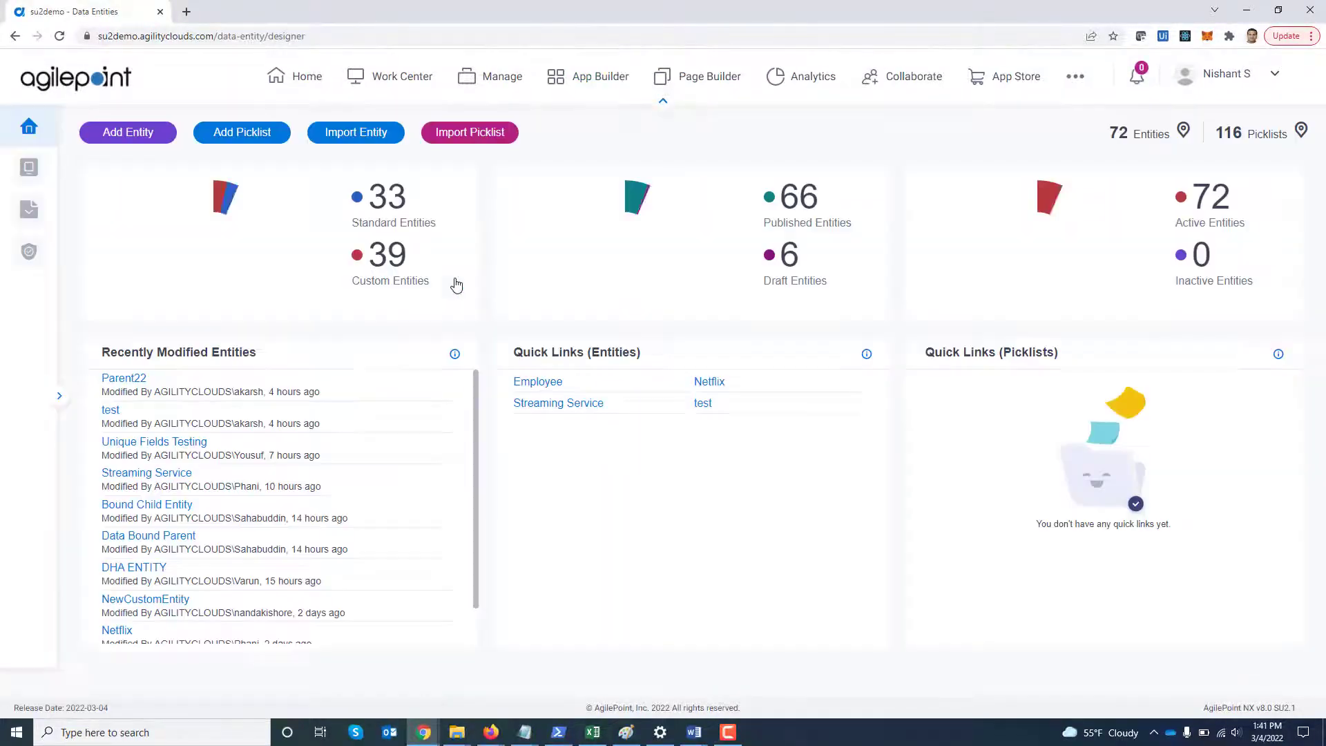
{"action": "left_click", "coordinate": [178, 475]}
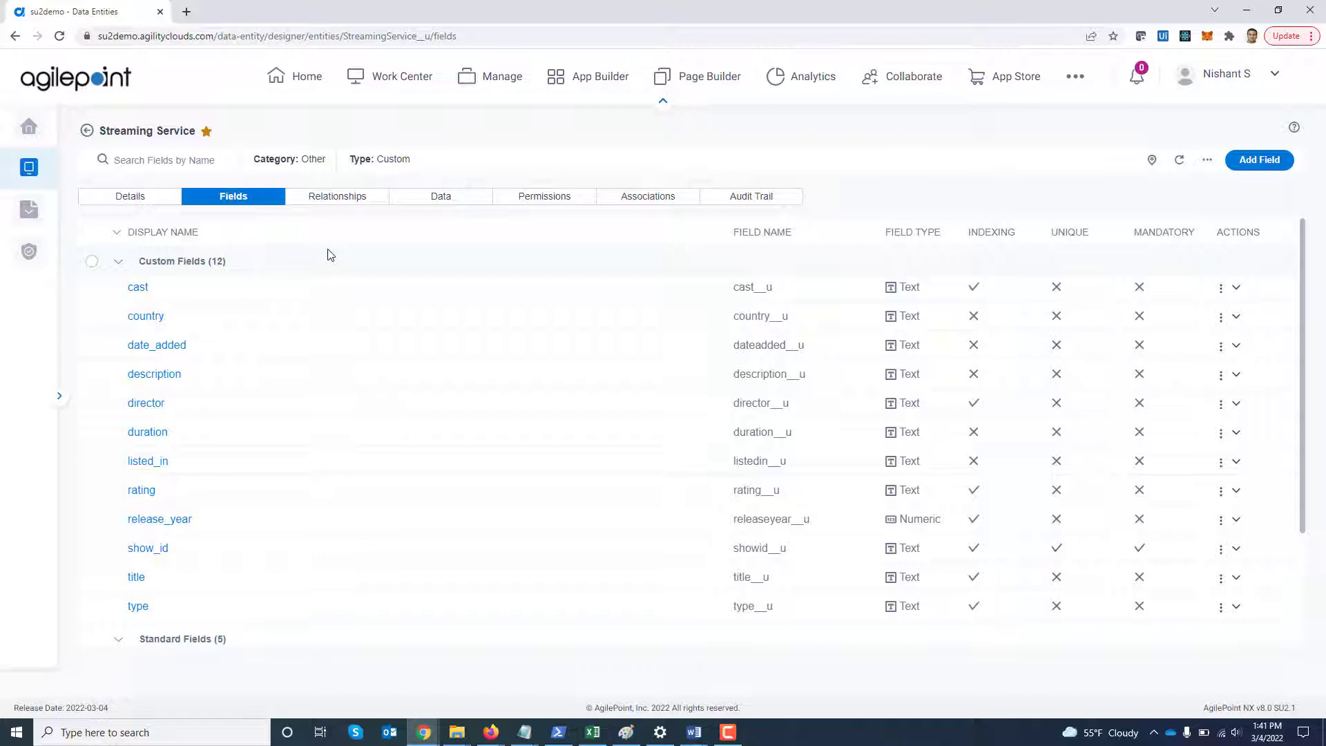
{"action": "left_click", "coordinate": [438, 207]}
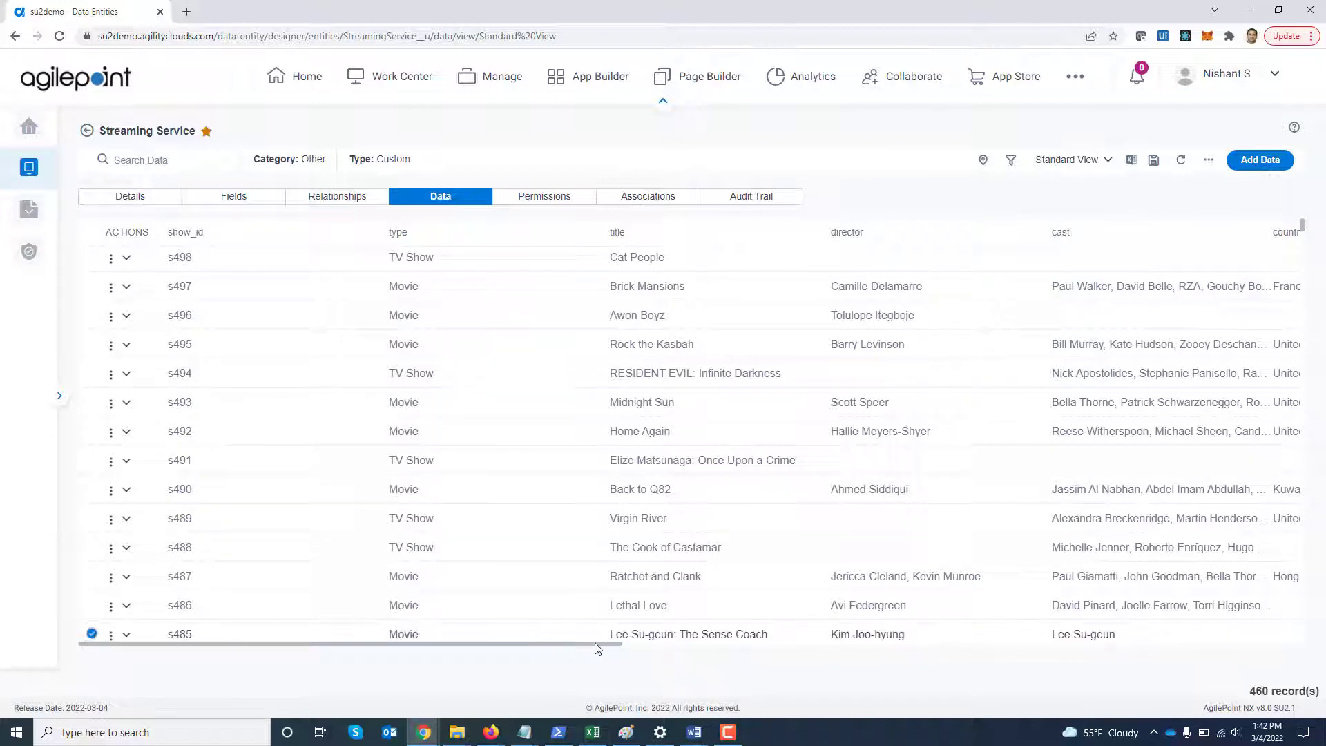
{"action": "left_click_drag", "start_coordinate": [597, 648], "coordinate": [536, 699]}
Step: Set Order By to title and Order to Ascending, so the grid starts with '2 Alone in Paris'
{"action": "left_click", "coordinate": [1011, 165]}
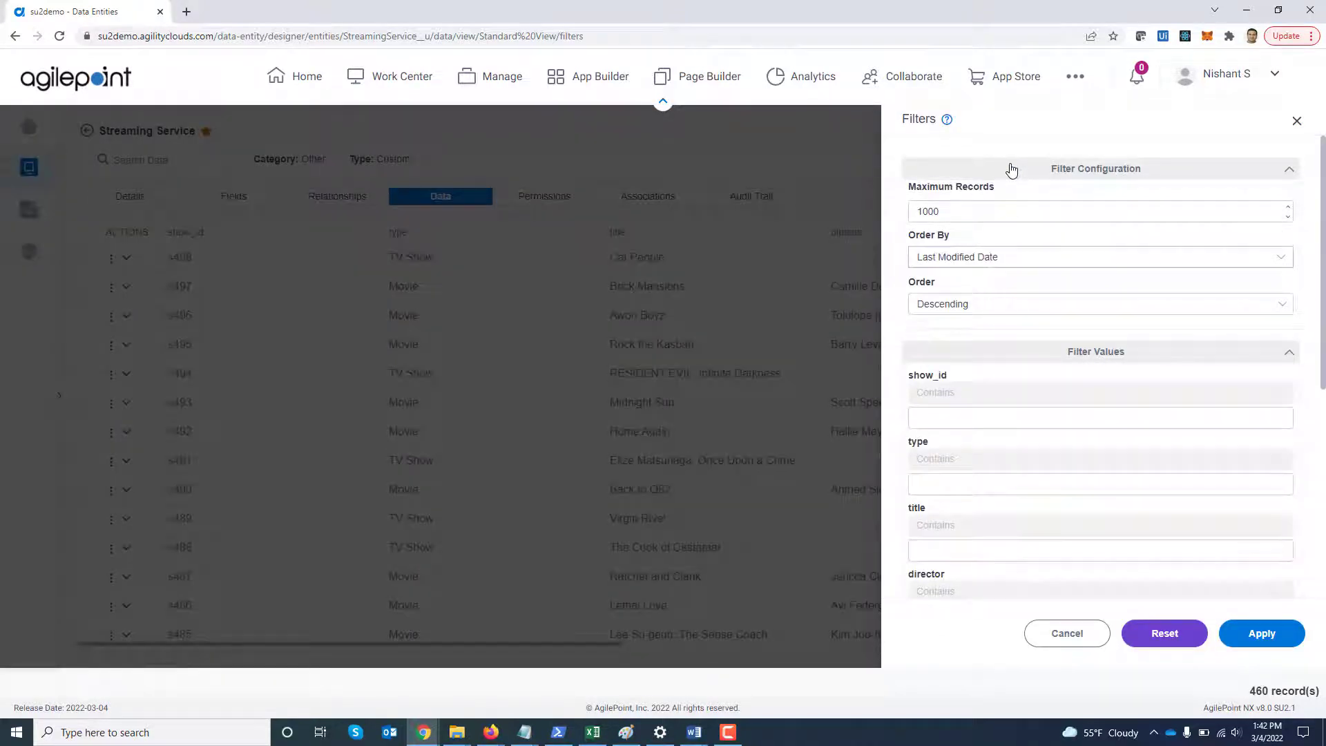
{"action": "left_click", "coordinate": [1010, 169]}
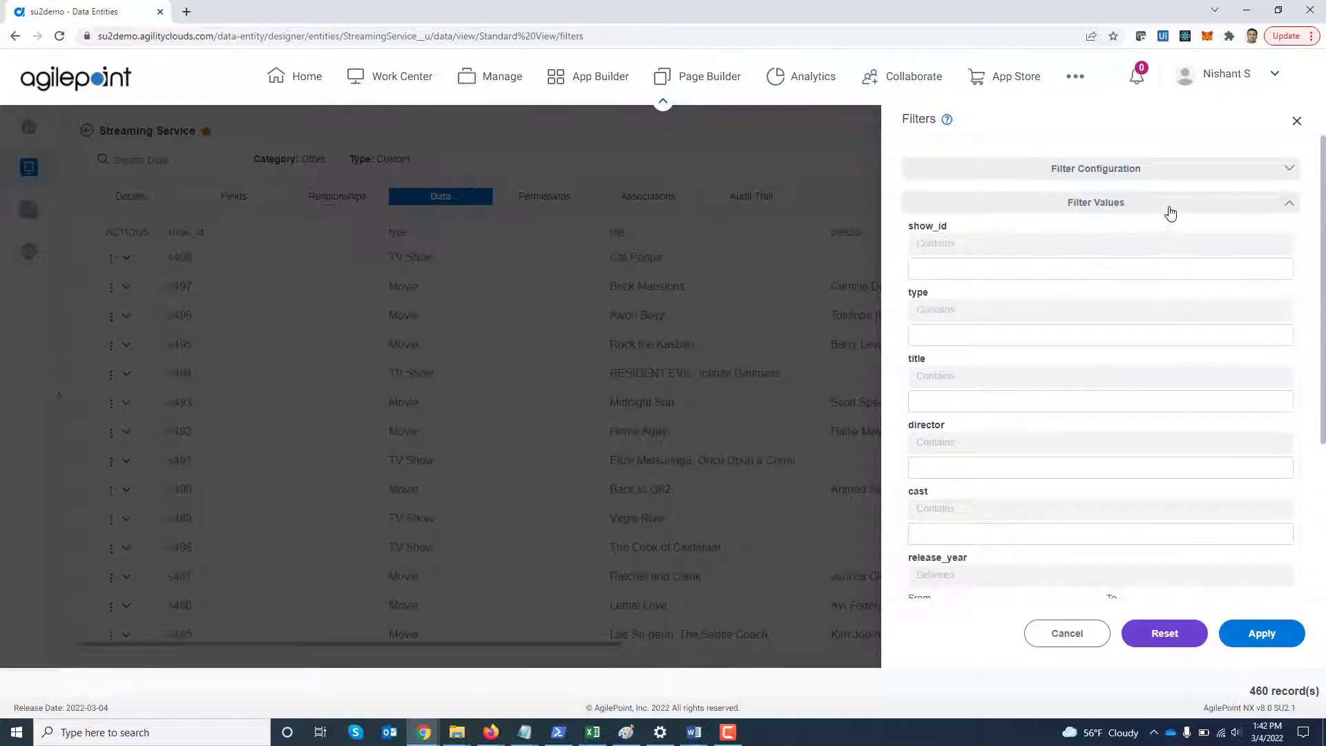
{"action": "left_click", "coordinate": [1170, 208]}
{"action": "left_click", "coordinate": [1179, 242]}
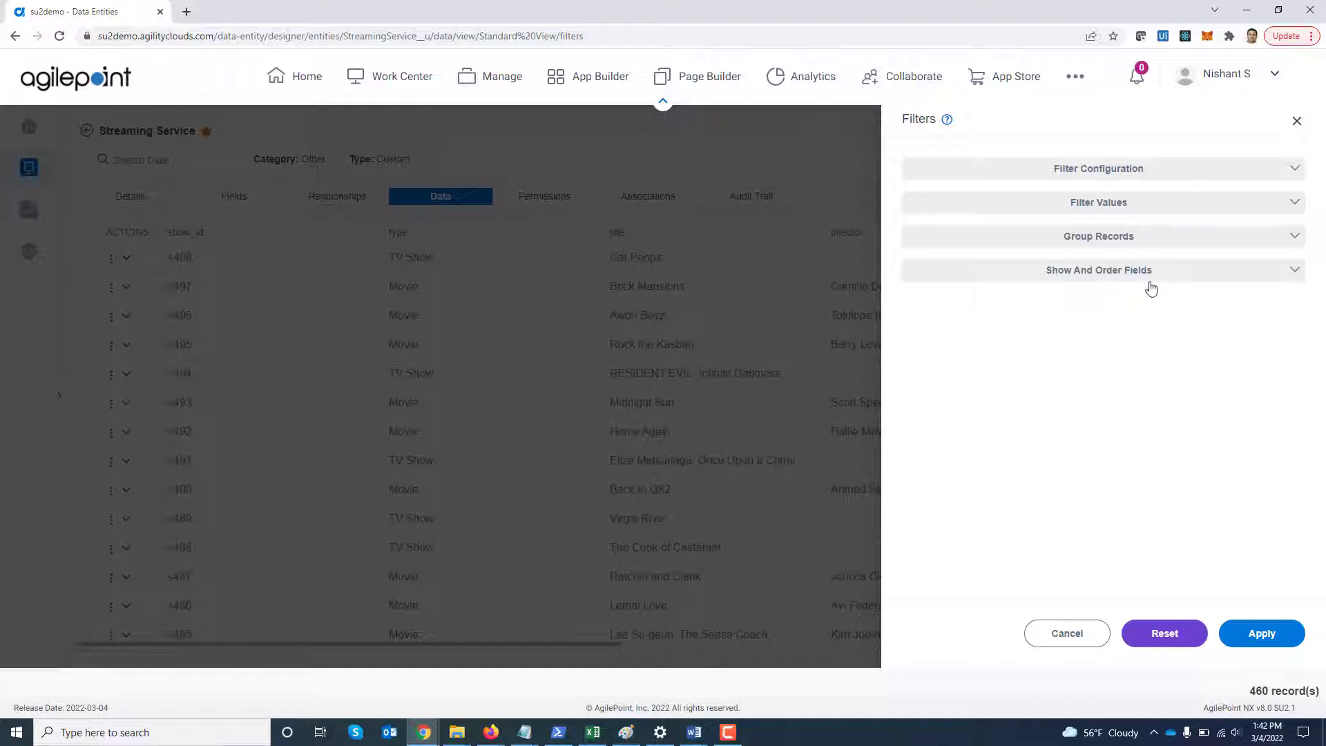
{"action": "left_click", "coordinate": [1087, 178]}
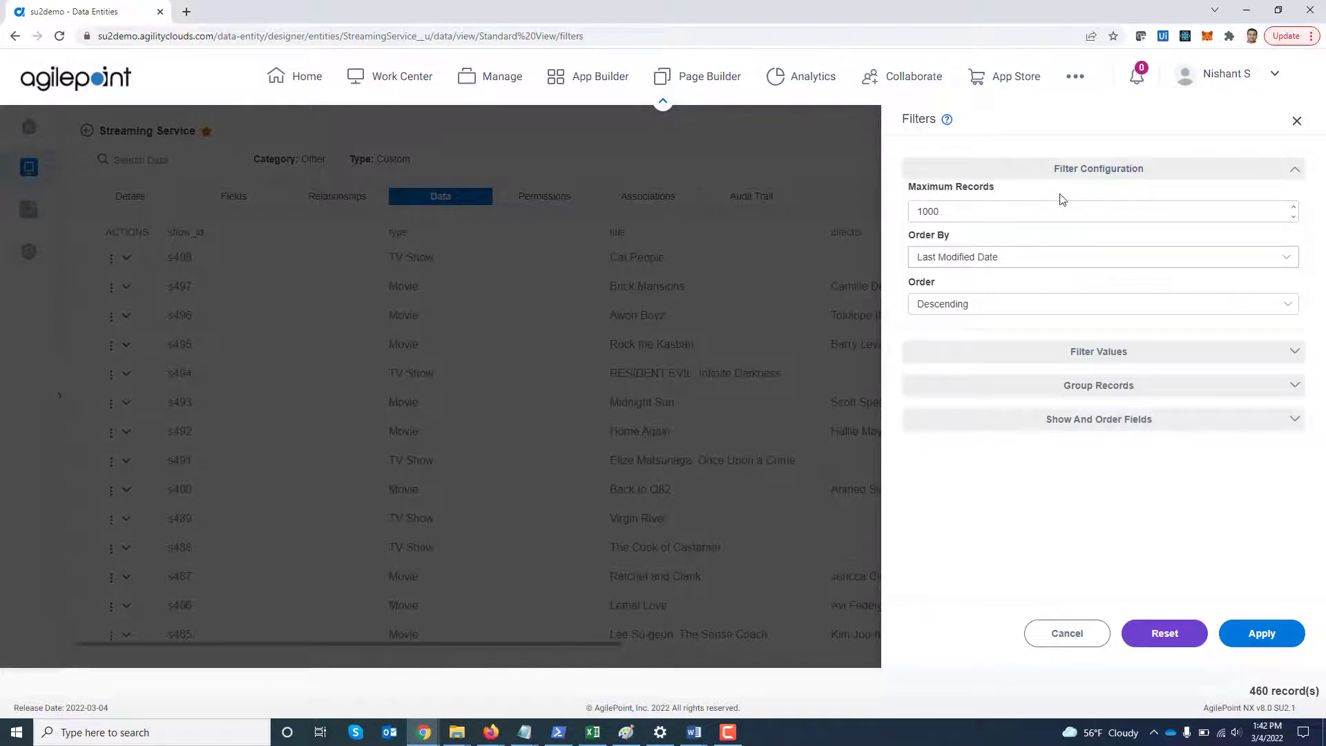
{"action": "left_click", "coordinate": [1057, 219]}
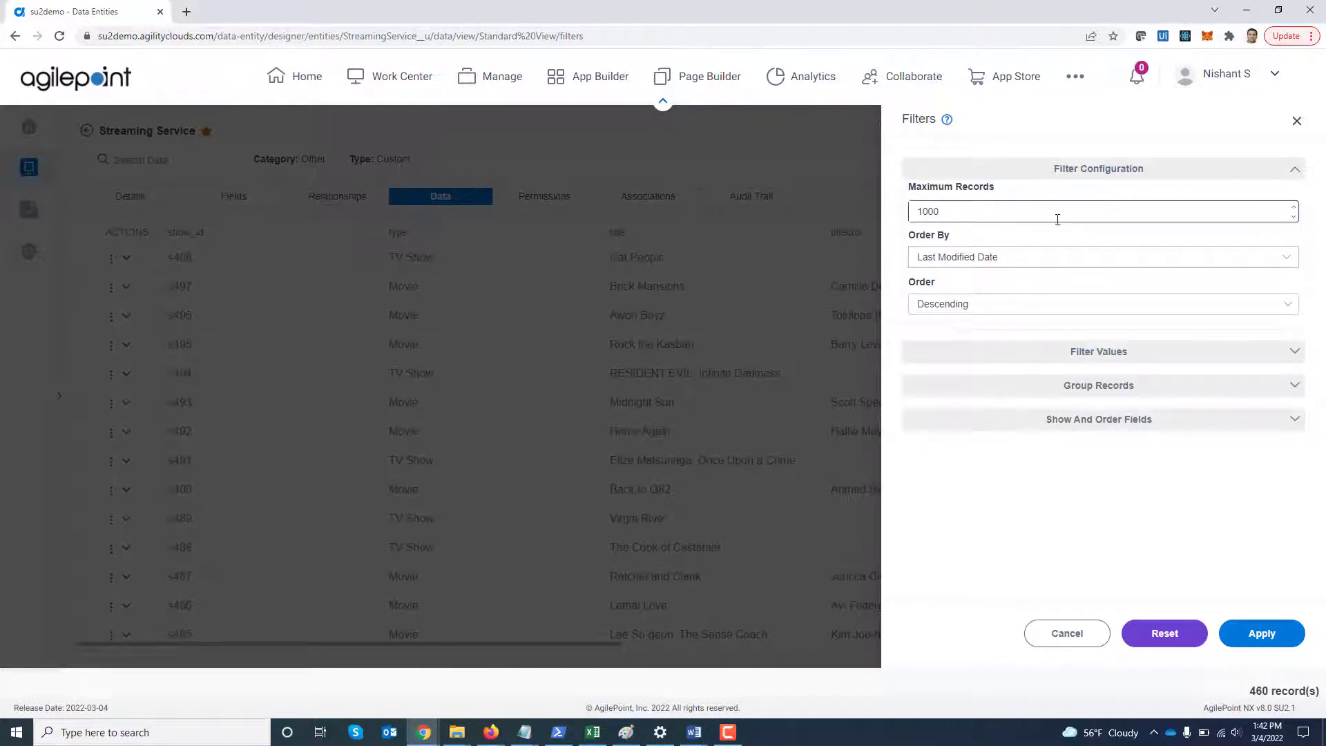
{"action": "left_click", "coordinate": [989, 263]}
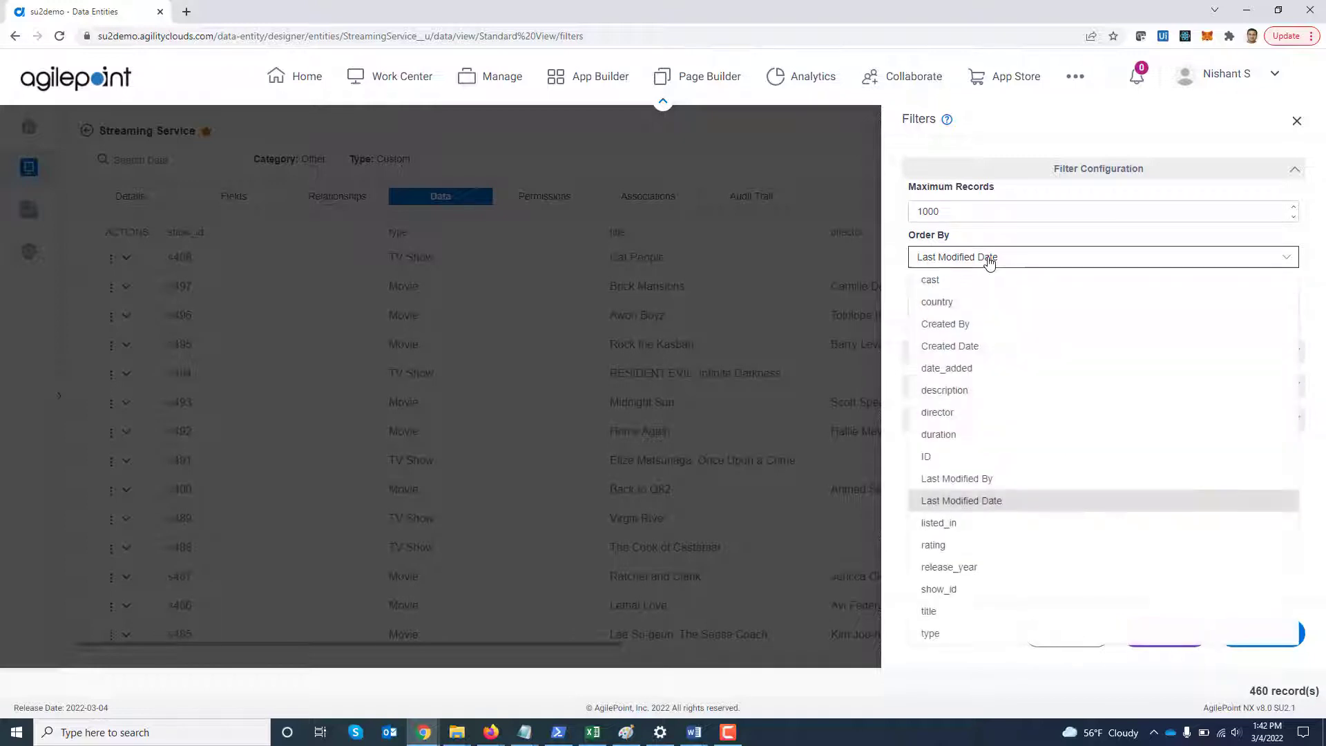
{"action": "left_click", "coordinate": [966, 613]}
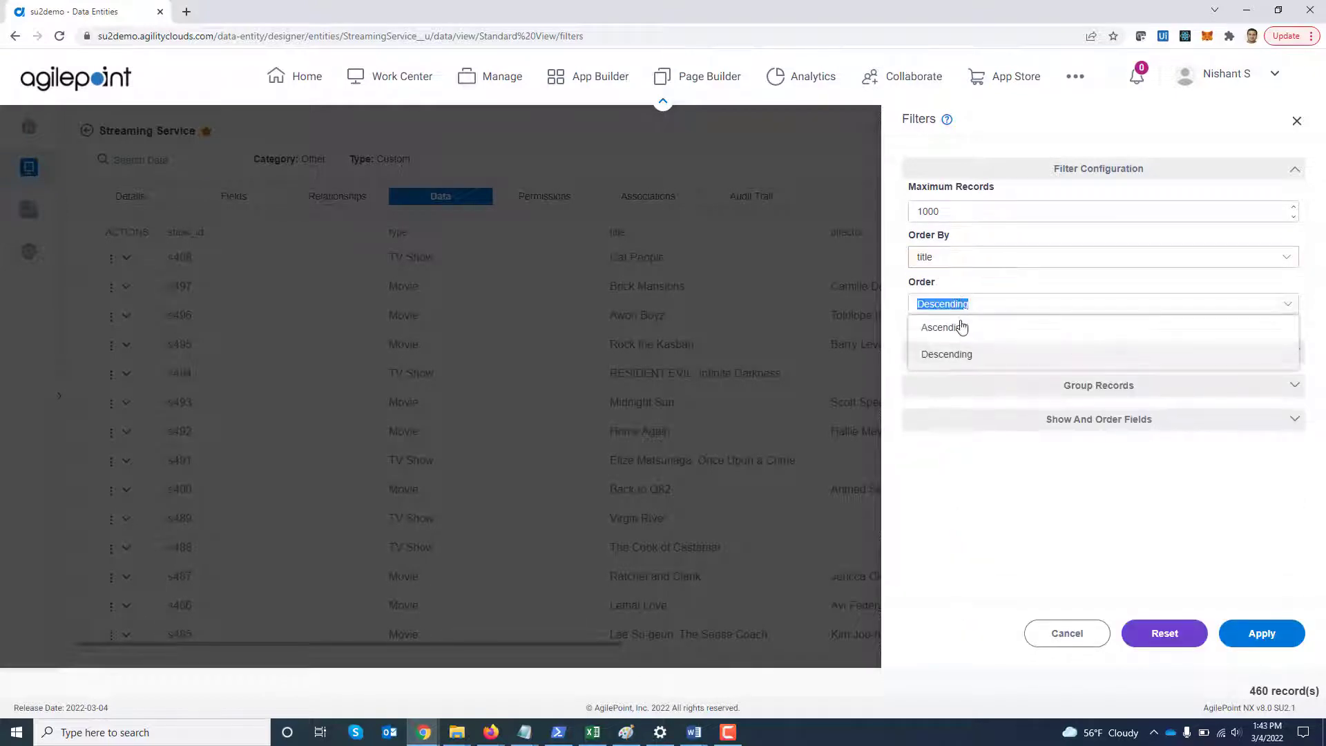
{"action": "left_click", "coordinate": [962, 327]}
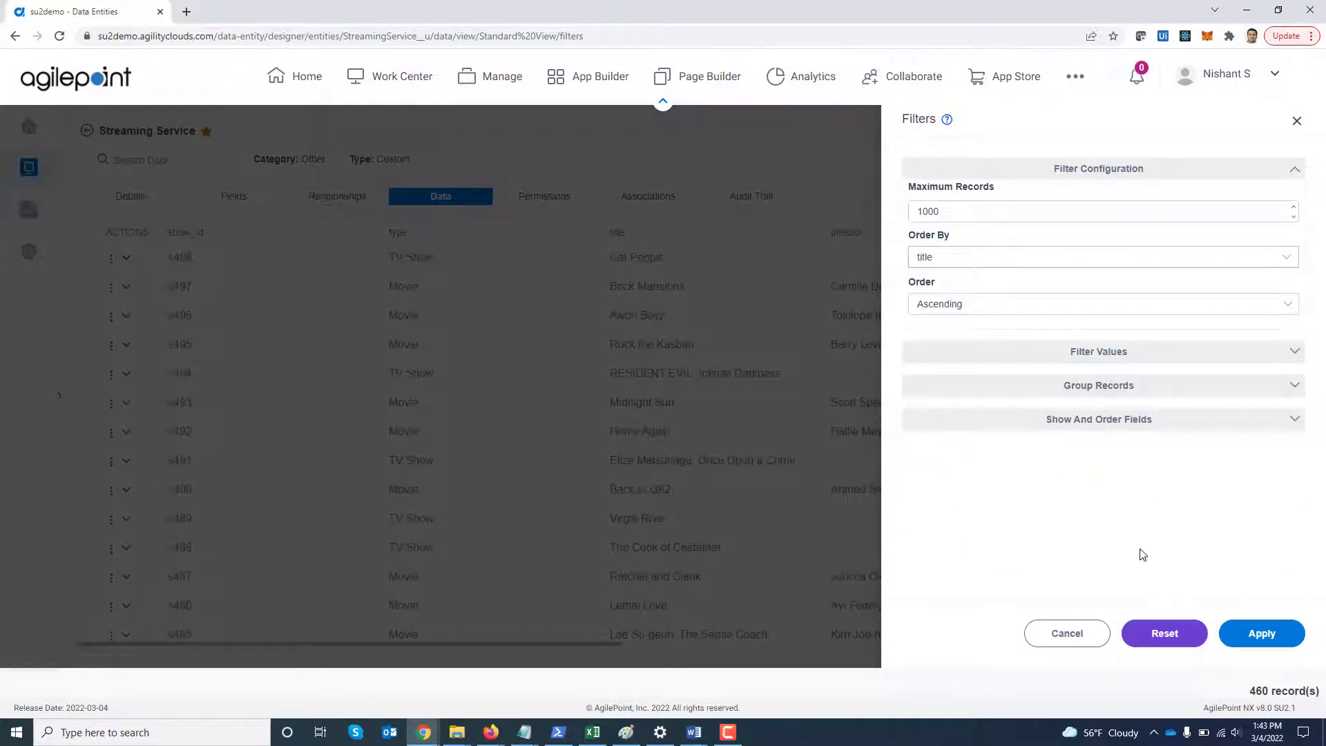
{"action": "left_click", "coordinate": [1266, 640]}
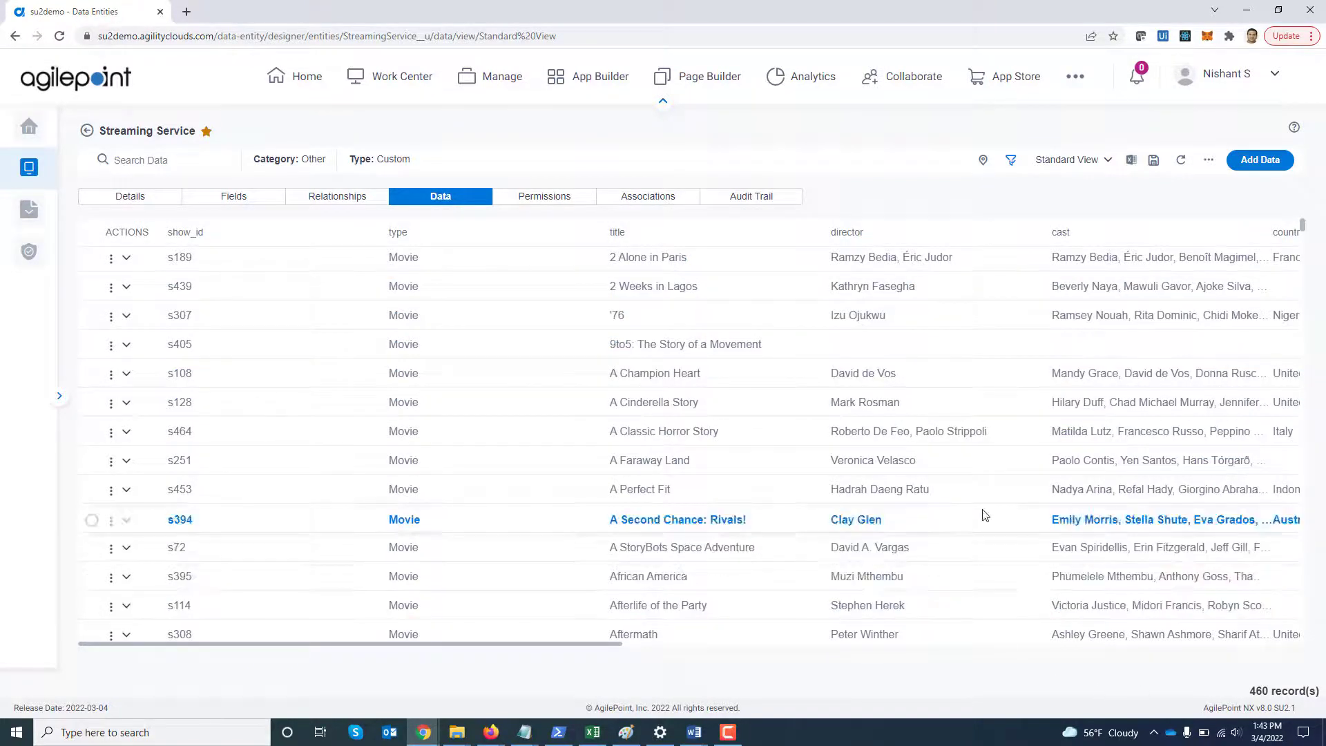
Step: Filter the type field to Movie, narrowing the grid to 297 records
{"action": "mouse_move", "coordinate": [1009, 167]}
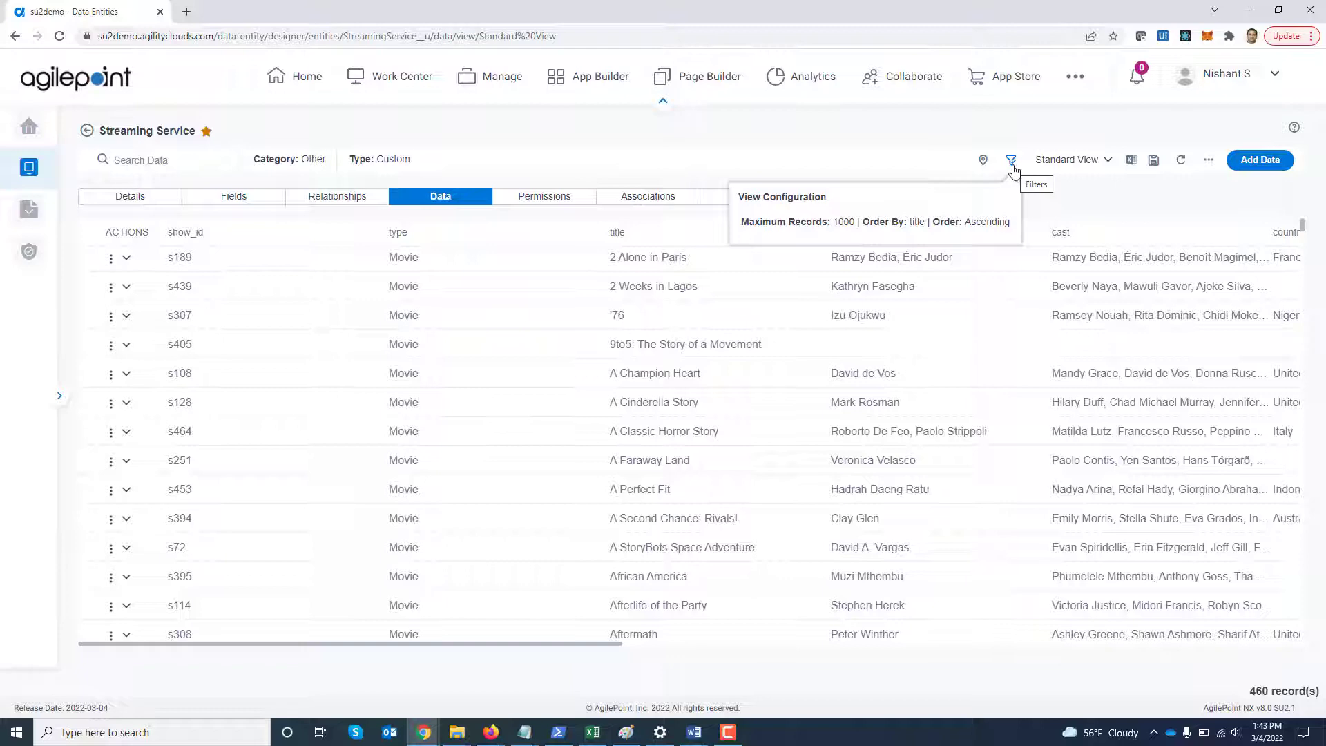
{"action": "left_click", "coordinate": [1012, 164]}
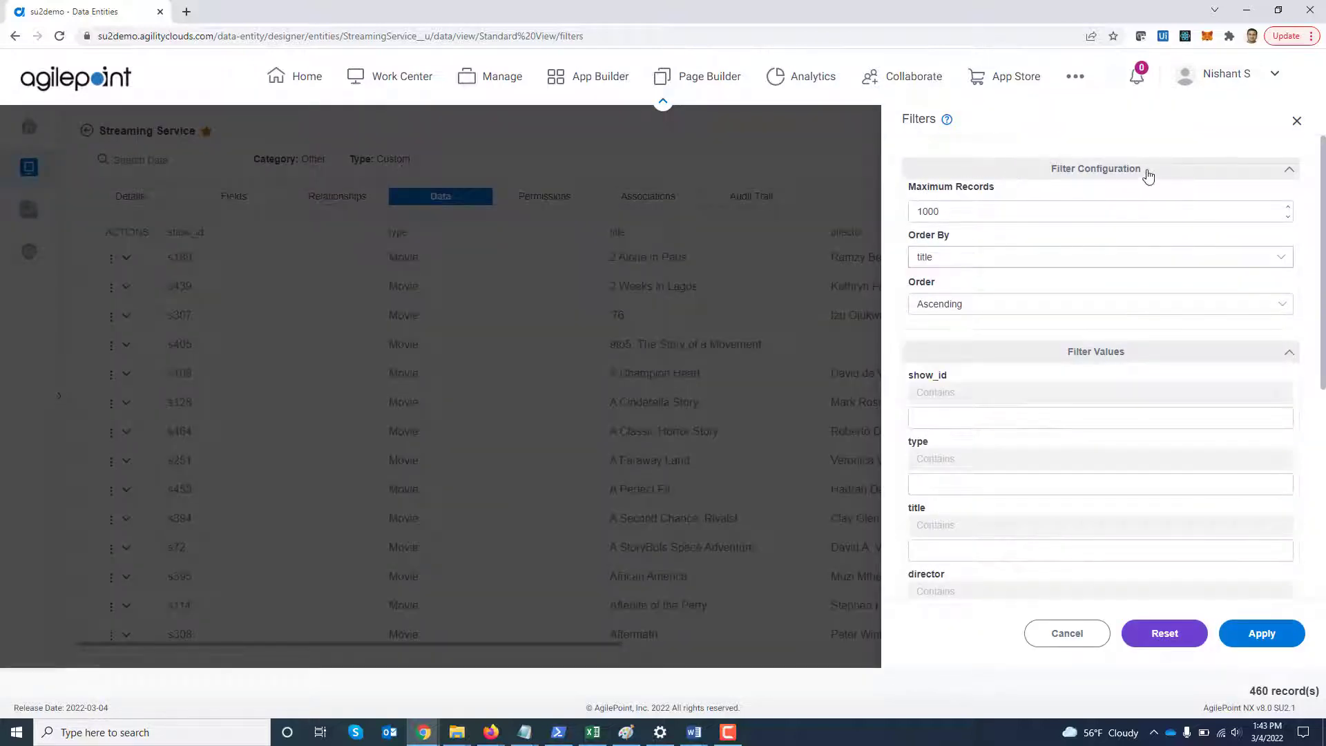
{"action": "left_click", "coordinate": [1147, 176]}
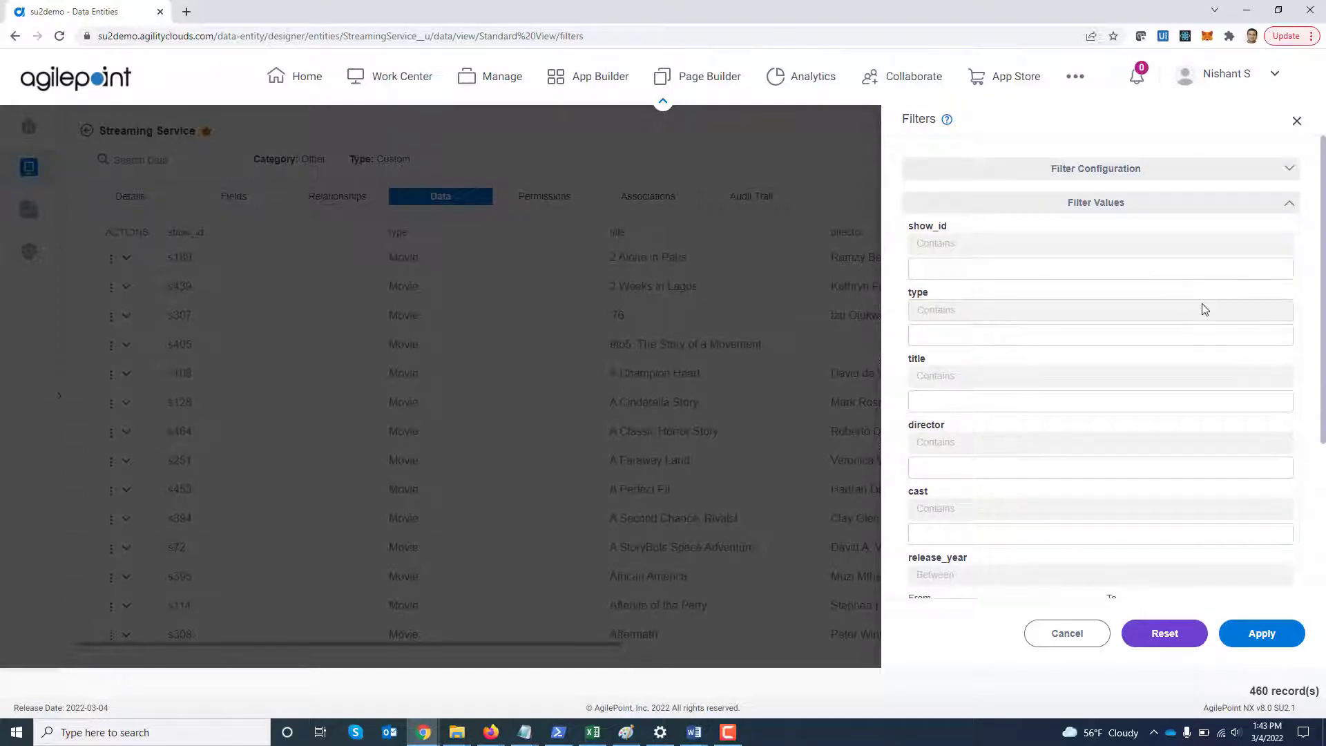
{"action": "scroll", "coordinate": [1201, 307], "scroll_direction": "down", "scroll_amount": 1}
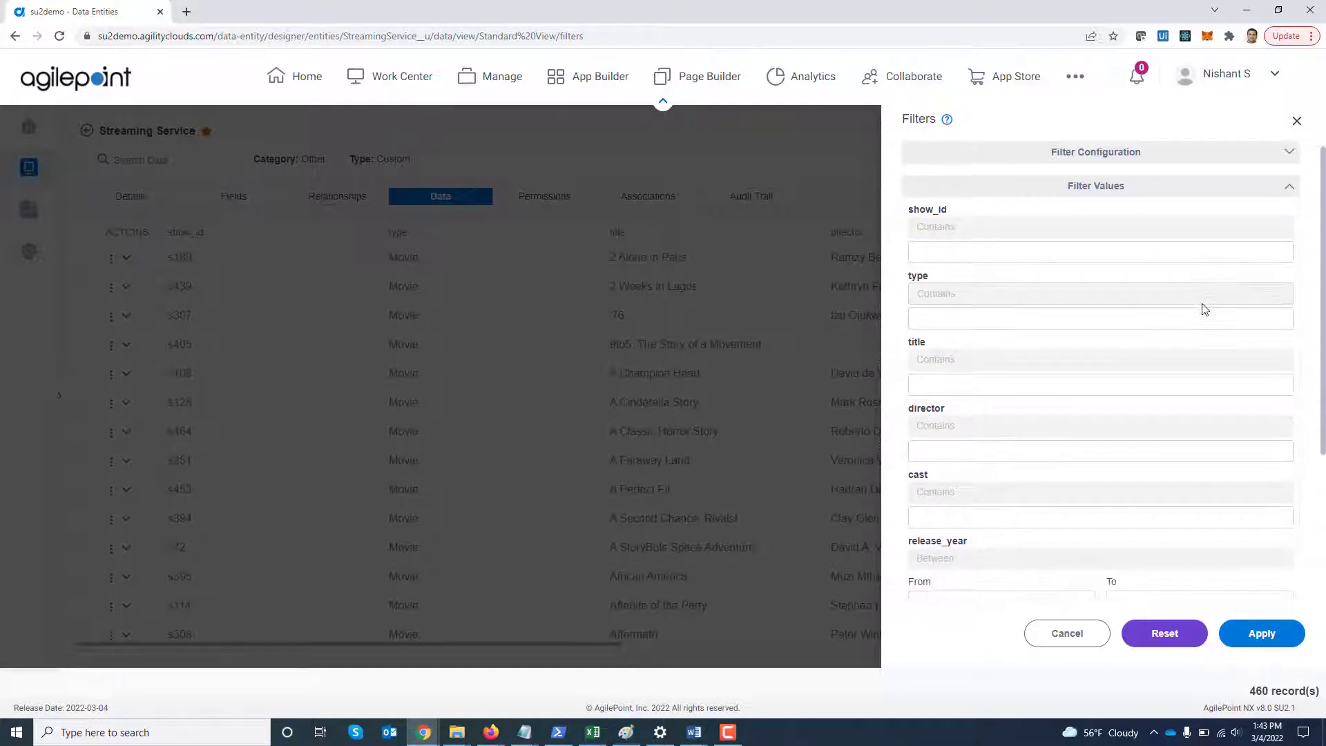
{"action": "left_click", "coordinate": [1062, 322]}
{"action": "left_click", "coordinate": [1001, 348]}
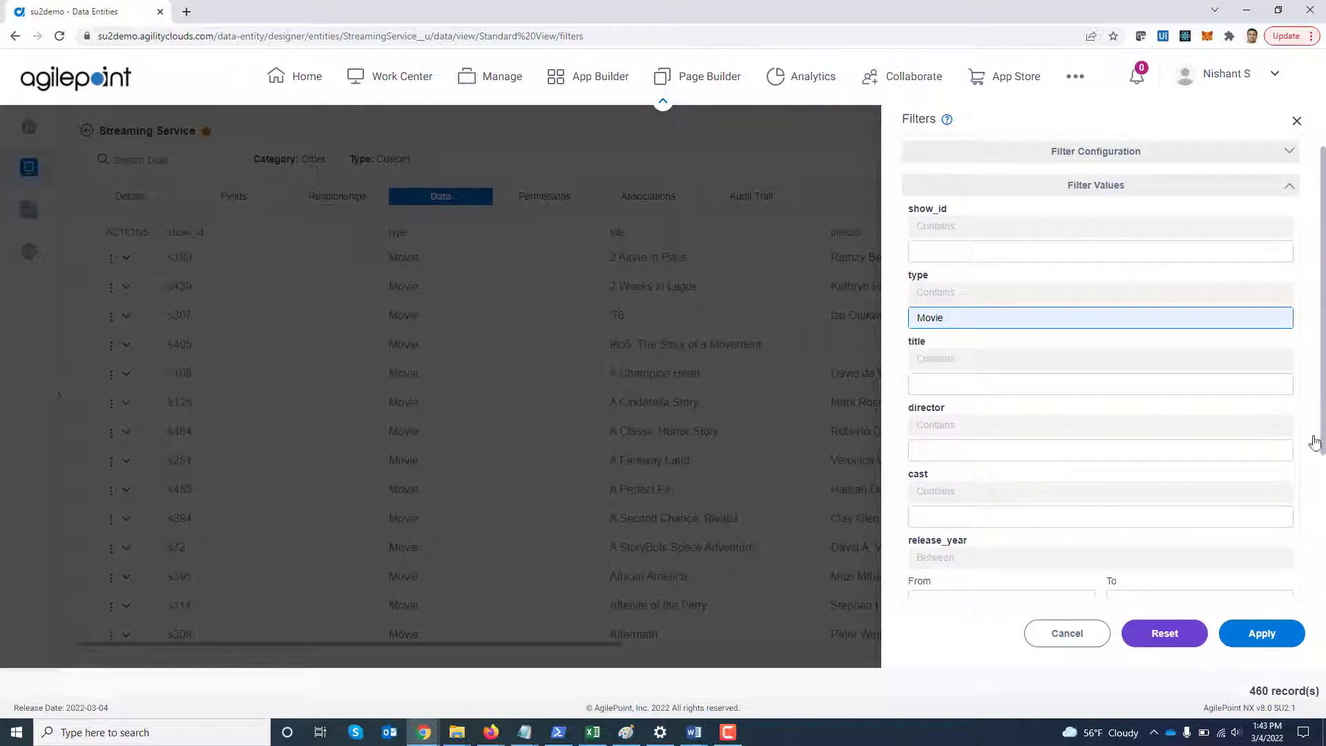
{"action": "left_click", "coordinate": [1261, 631]}
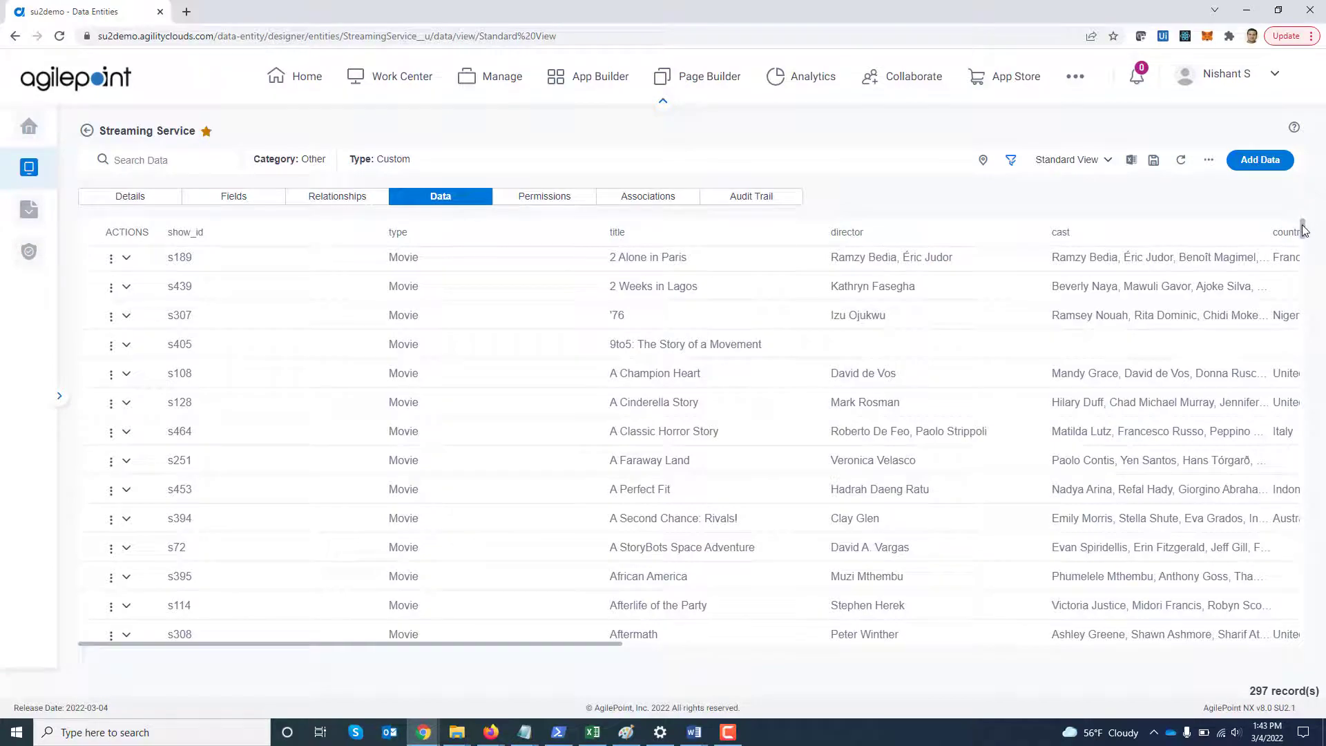
Step: Limit release_year from 2015 to 2021, leaving 166 Movie records
{"action": "mouse_move", "coordinate": [1302, 230]}
{"action": "left_mouse_down"}
{"action": "mouse_move", "coordinate": [1305, 297]}
{"action": "mouse_move", "coordinate": [1322, 324]}
{"action": "mouse_move", "coordinate": [1307, 220]}
{"action": "left_mouse_up"}
{"action": "left_click", "coordinate": [1010, 159]}
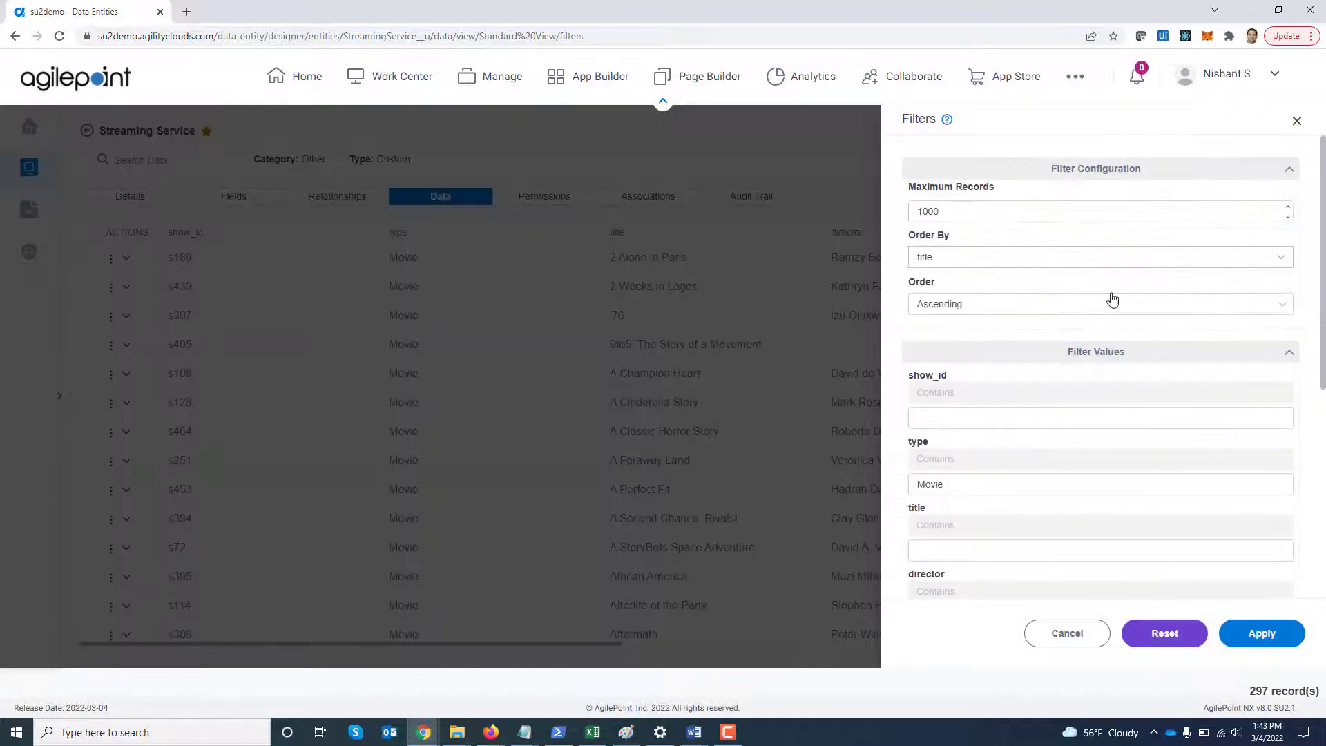
{"action": "scroll", "coordinate": [1229, 426], "scroll_direction": "down", "scroll_amount": 4}
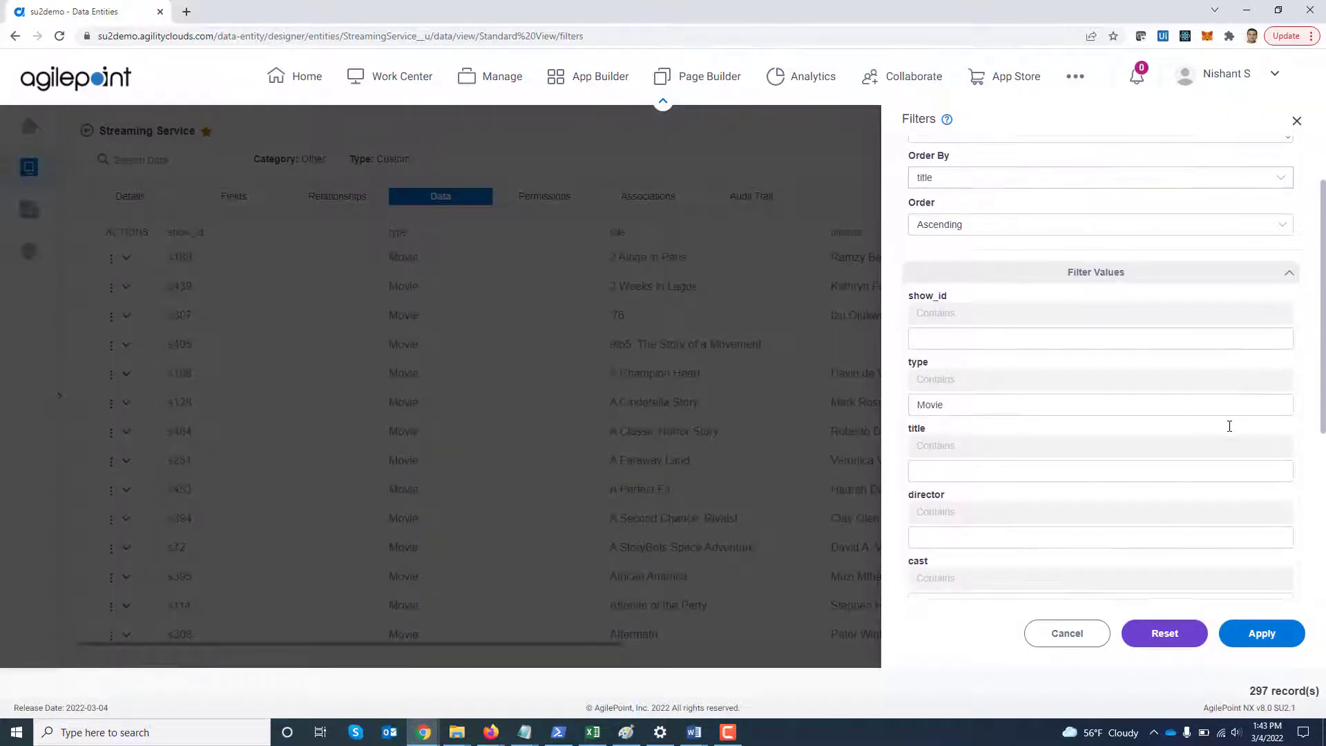
{"action": "scroll", "coordinate": [1229, 426], "scroll_direction": "down", "scroll_amount": 1}
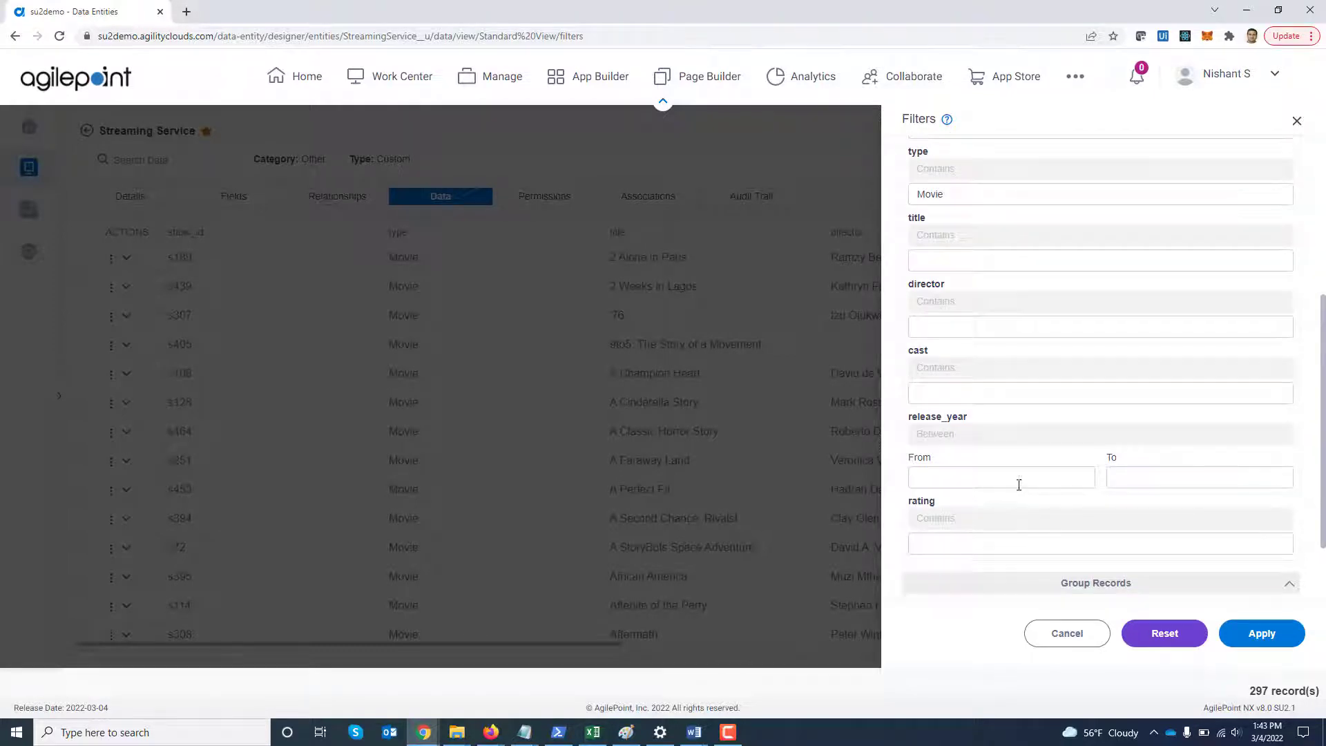
{"action": "left_click", "coordinate": [1018, 485]}
{"action": "left_click", "coordinate": [1005, 511]}
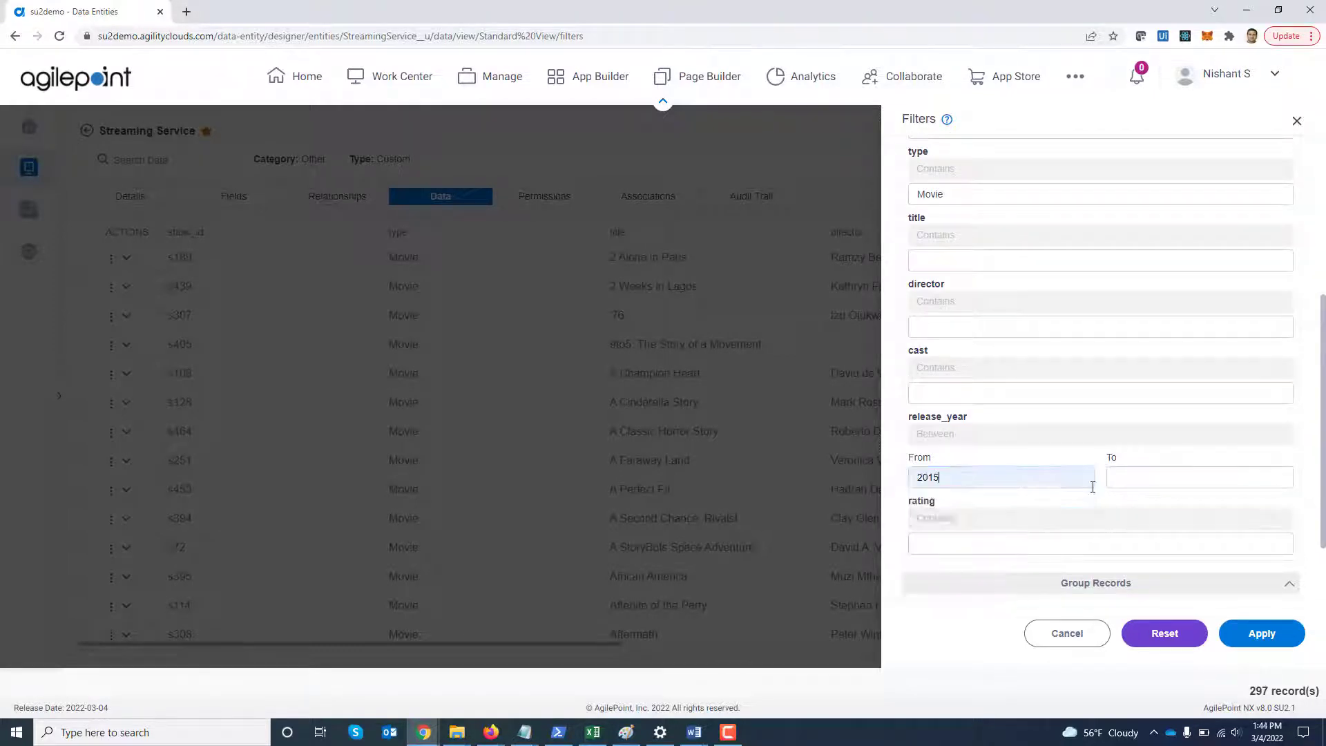
{"action": "left_click", "coordinate": [1118, 478]}
{"action": "left_click", "coordinate": [1126, 509]}
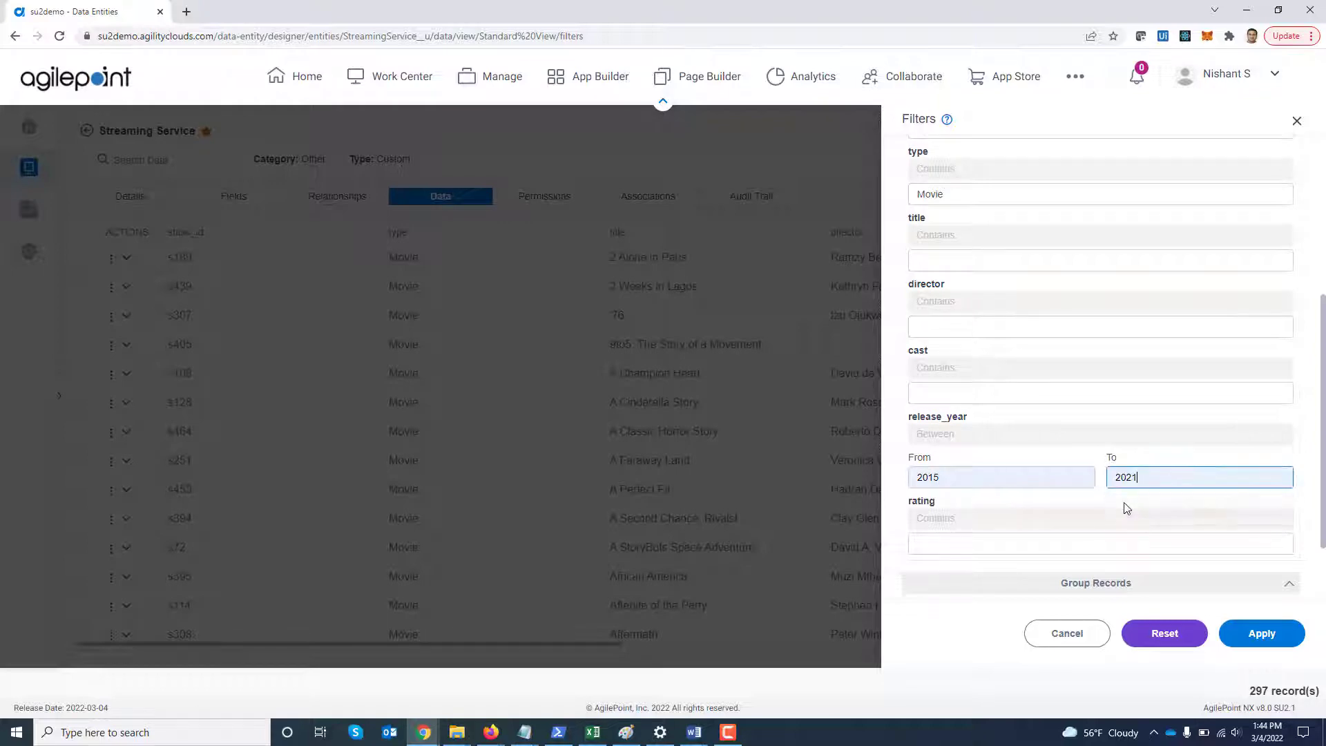
{"action": "left_click", "coordinate": [1266, 644]}
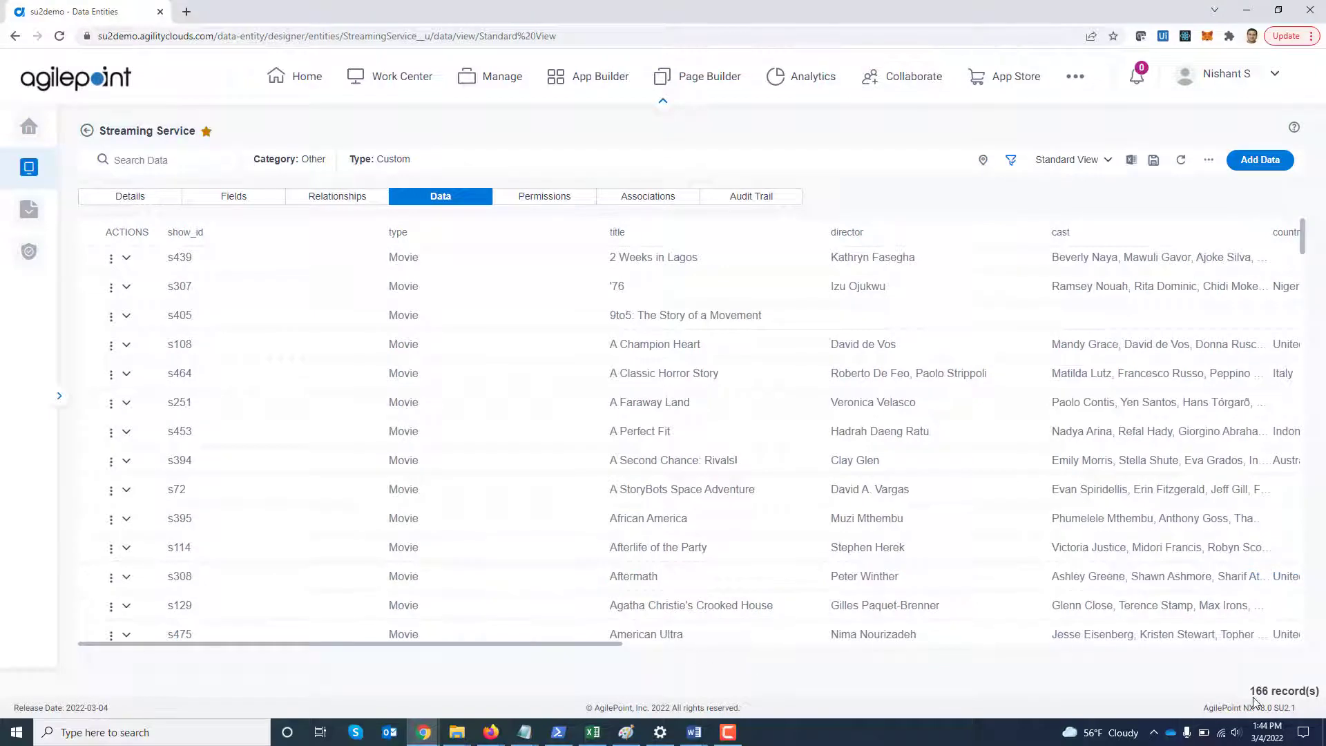
Step: Scroll through the 166 filtered records and reopen the Filters panel to review settings
{"action": "left_click_drag", "start_coordinate": [611, 648], "coordinate": [1012, 650]}
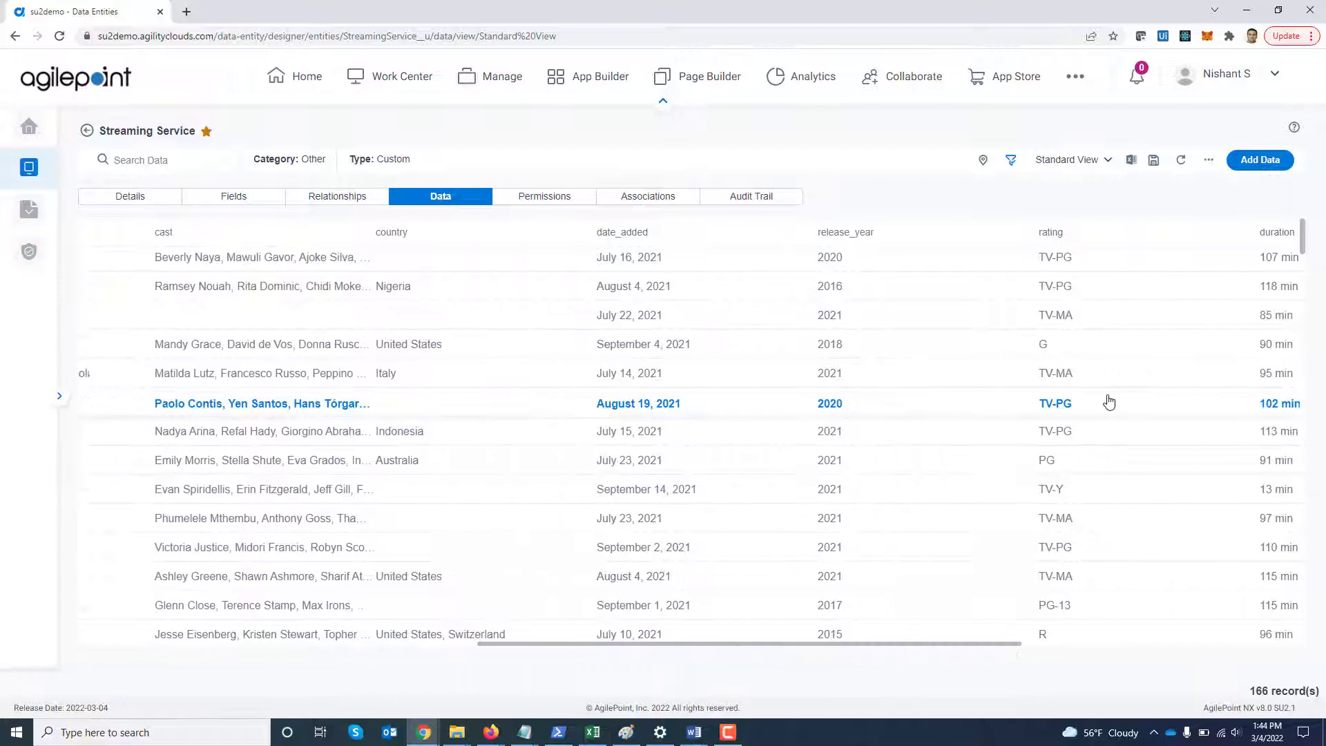
{"action": "mouse_move", "coordinate": [1305, 243]}
{"action": "left_mouse_down"}
{"action": "mouse_move", "coordinate": [1322, 511]}
{"action": "mouse_move", "coordinate": [1316, 238]}
{"action": "left_mouse_up"}
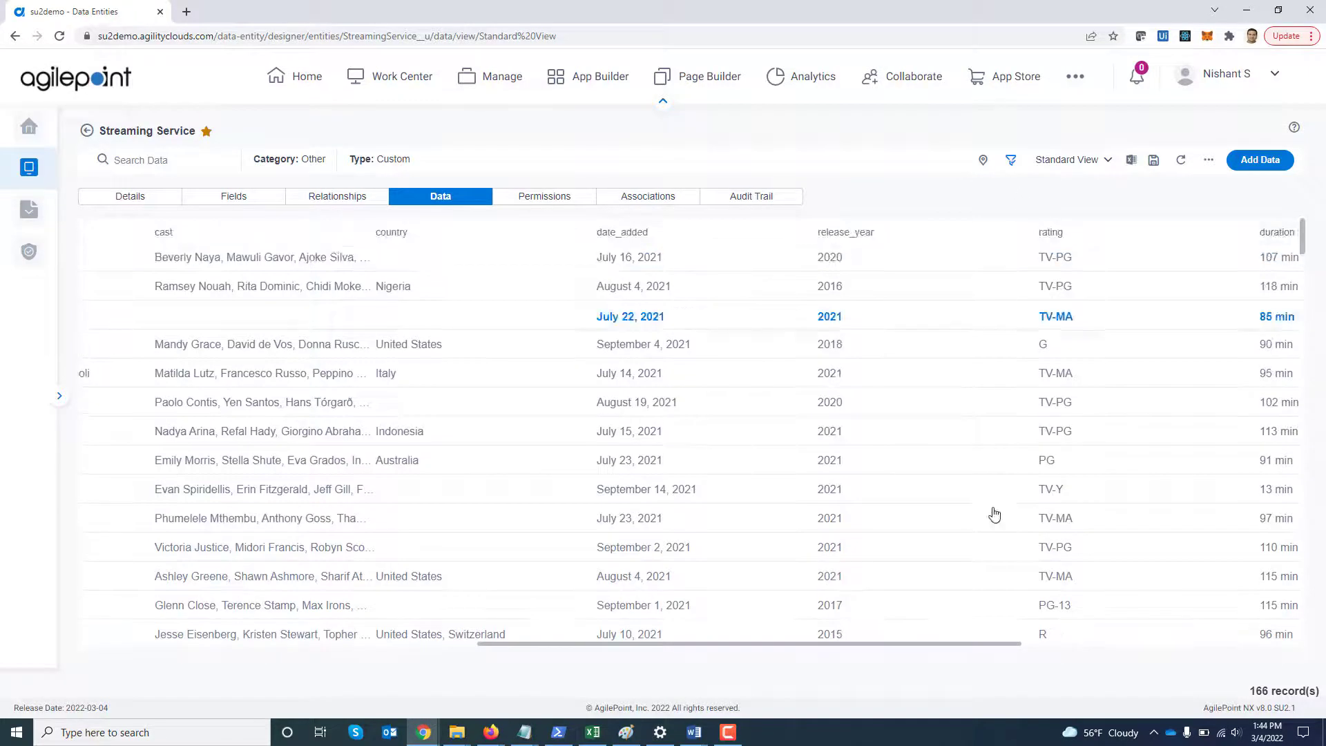
{"action": "left_click", "coordinate": [1013, 161]}
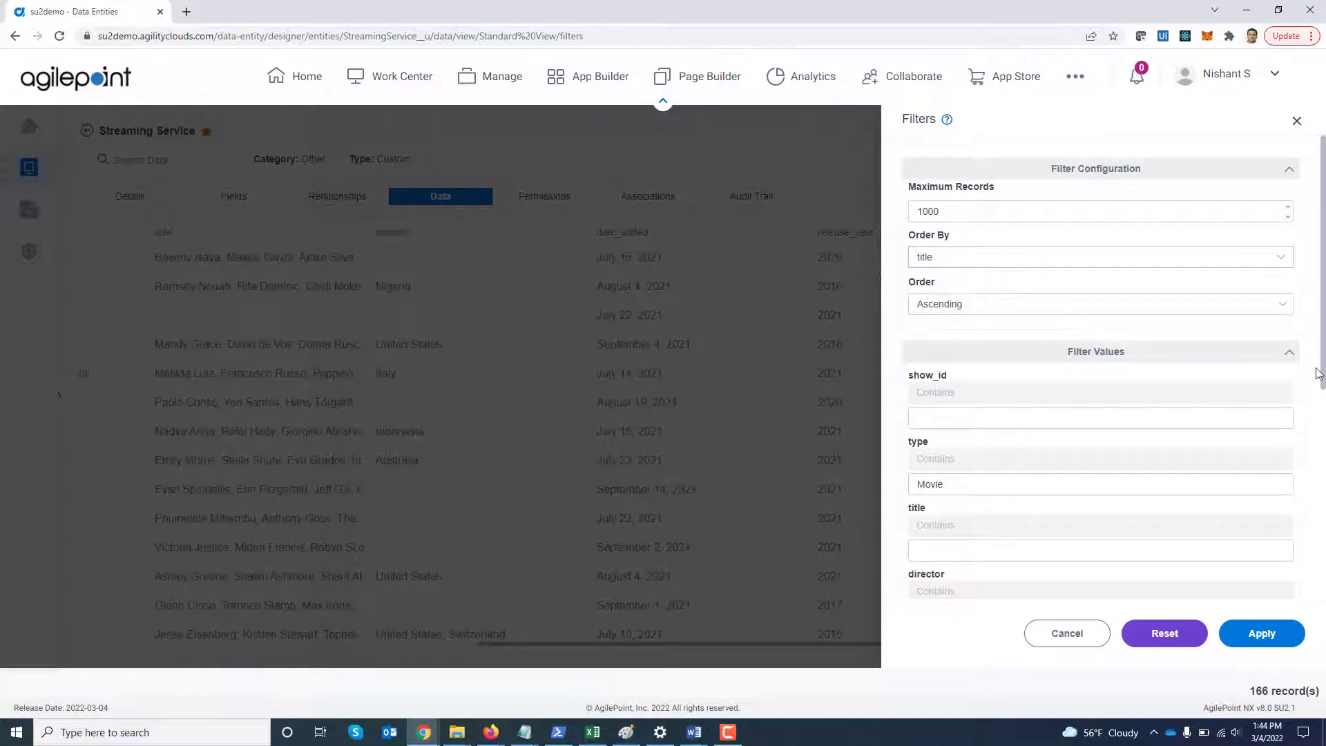
Step: Clear the 2015 and 2021 release_year From and To values
{"action": "left_click_drag", "start_coordinate": [1322, 376], "coordinate": [1317, 536]}
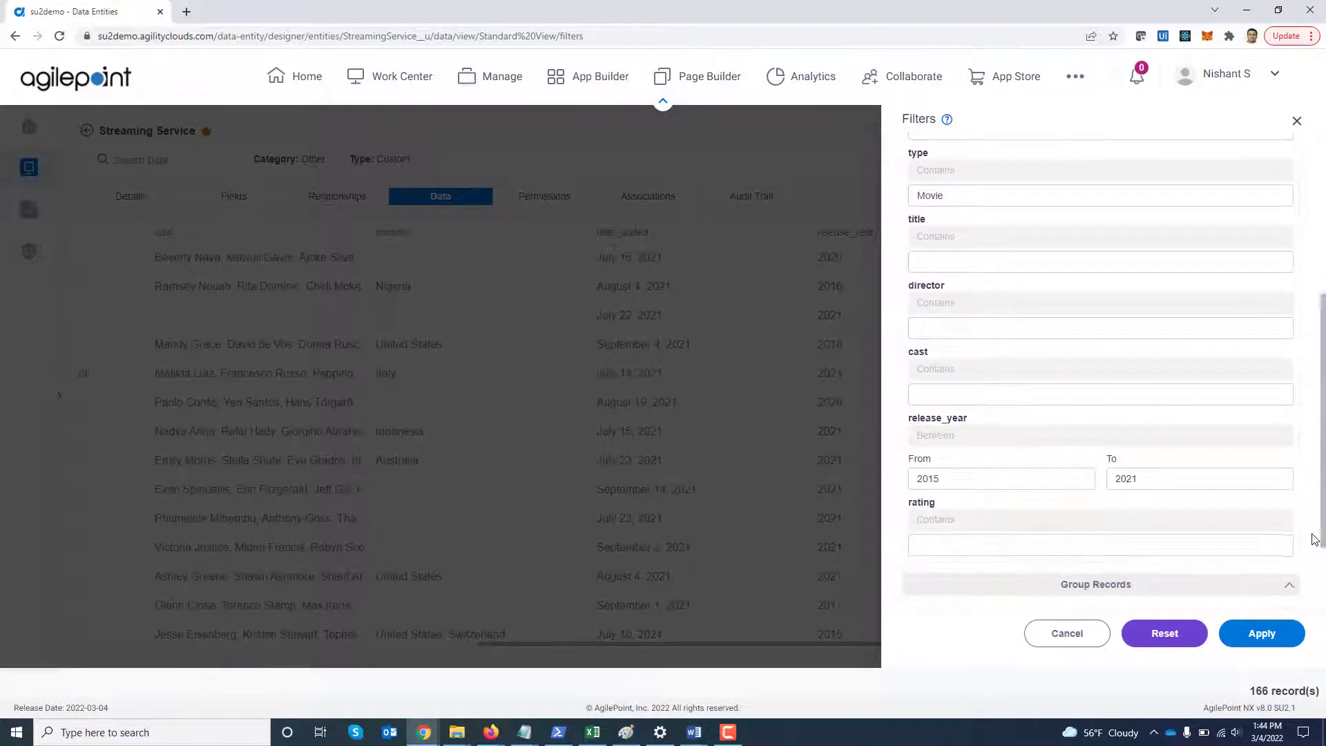
{"action": "left_click_drag", "start_coordinate": [984, 467], "coordinate": [862, 467]}
{"action": "key", "text": "BackSpace"}
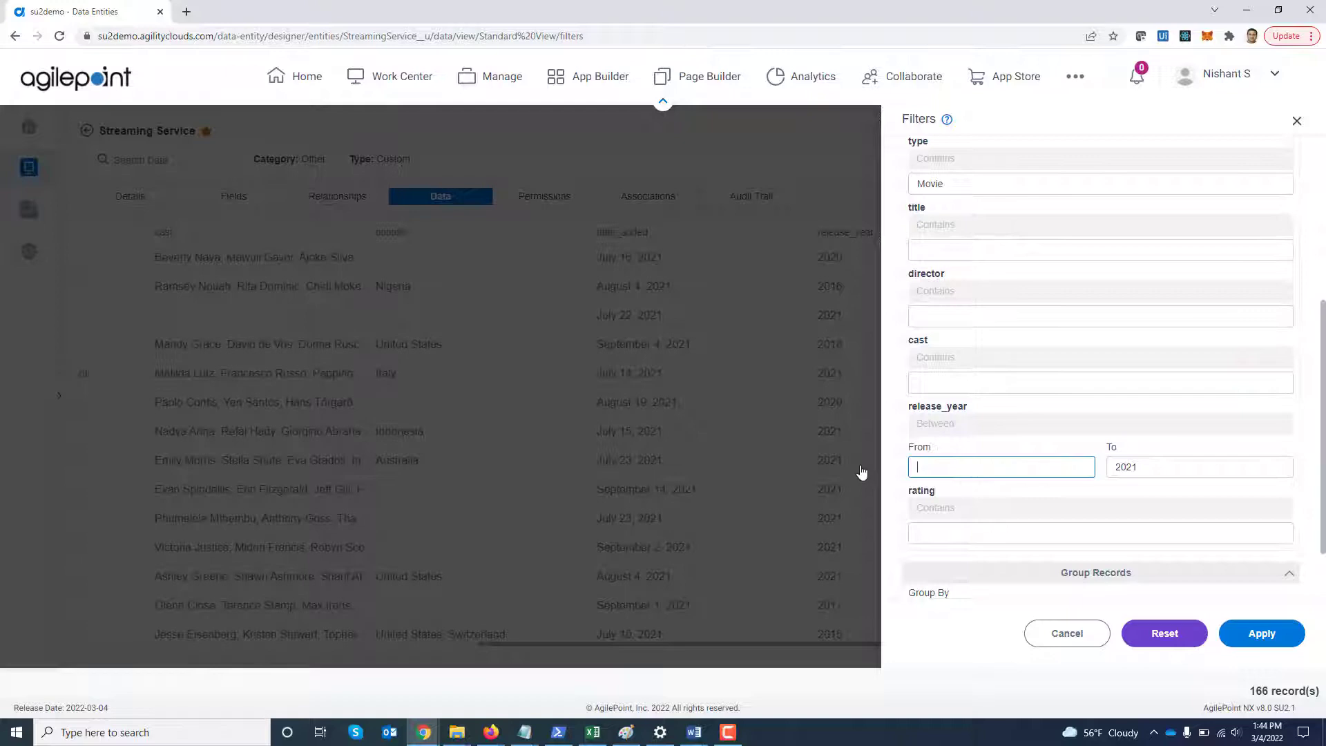
{"action": "key", "text": "Tab"}
{"action": "key", "text": "BackSpace"}
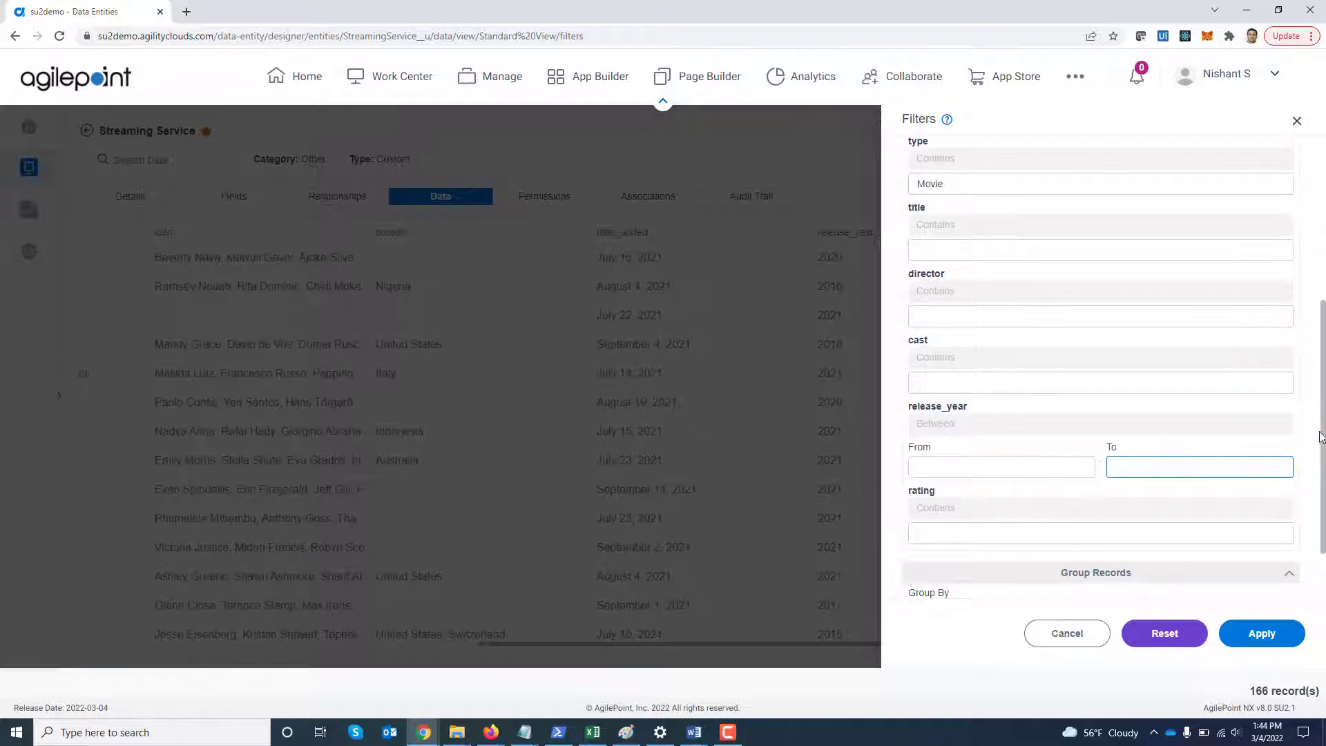
Step: Group the Movie records by rating and apply, bringing back 297 records
{"action": "scroll", "coordinate": [1306, 545], "scroll_direction": "down", "scroll_amount": 2}
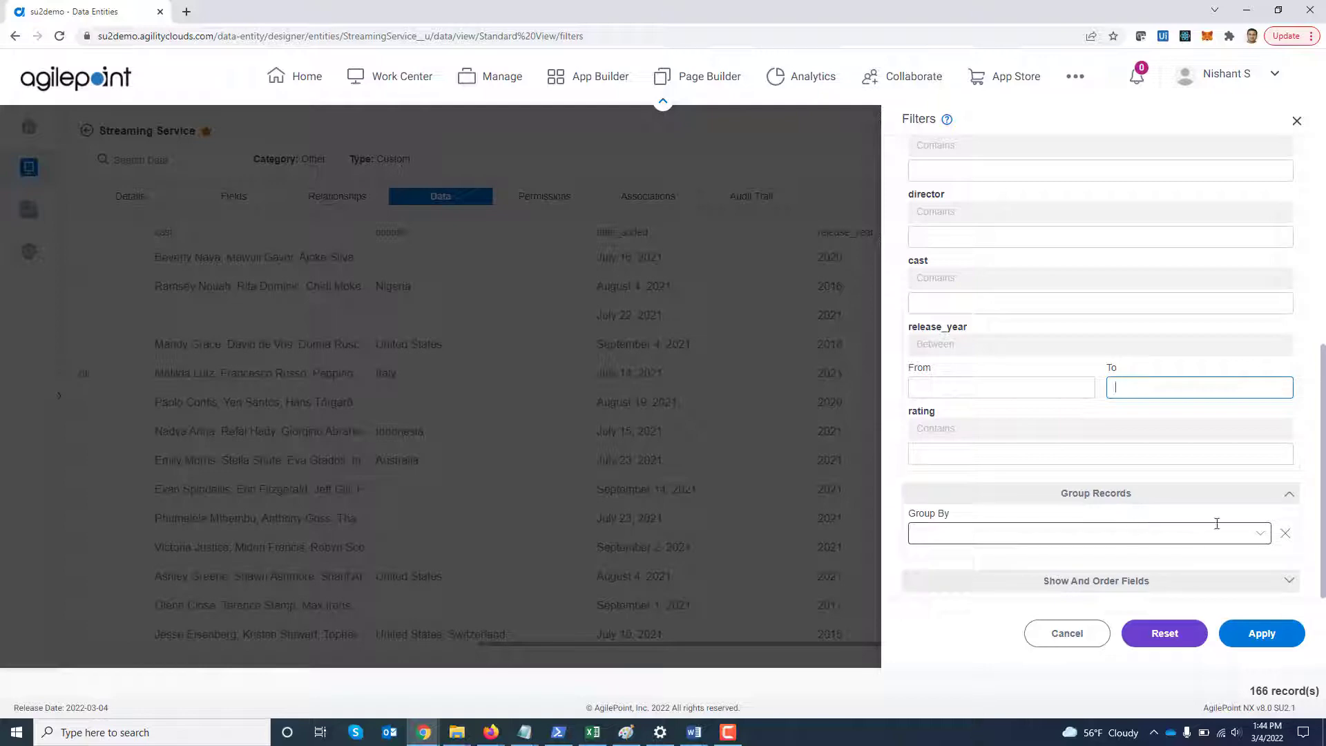
{"action": "left_click", "coordinate": [1261, 538]}
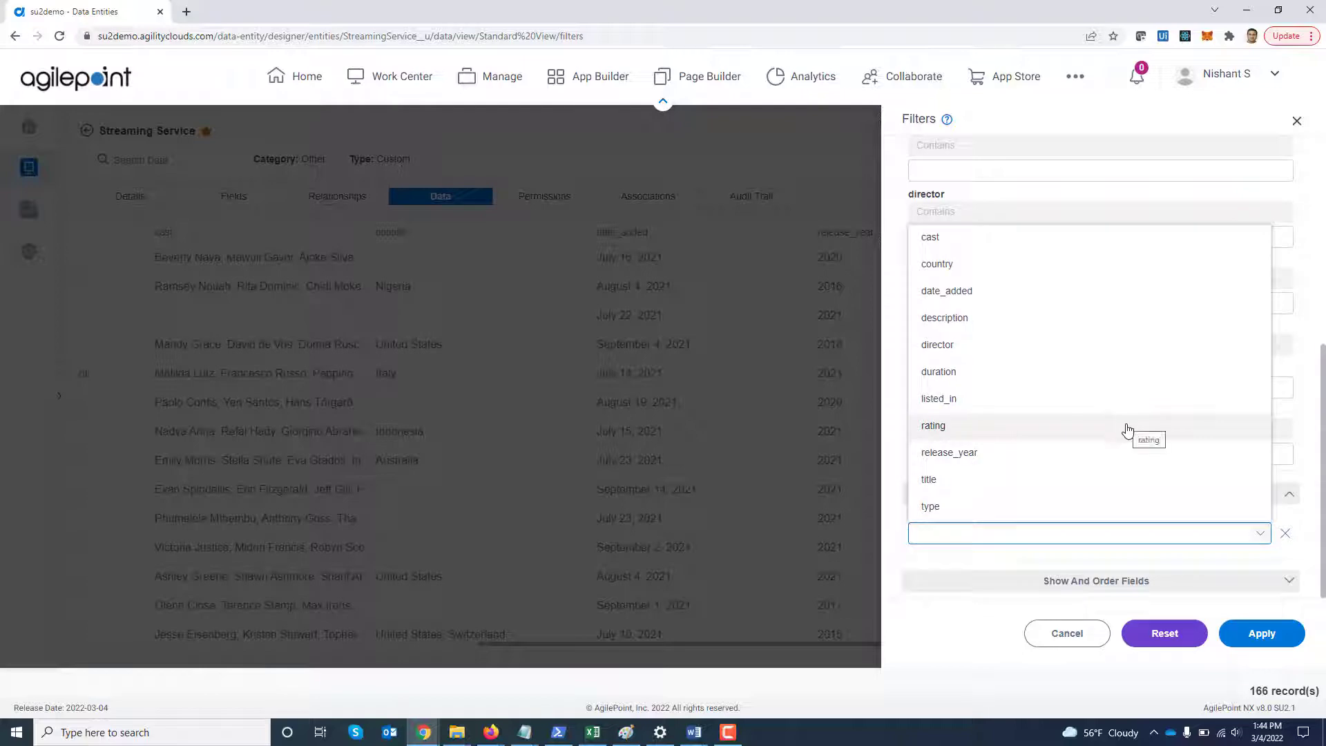
{"action": "left_click", "coordinate": [1125, 437]}
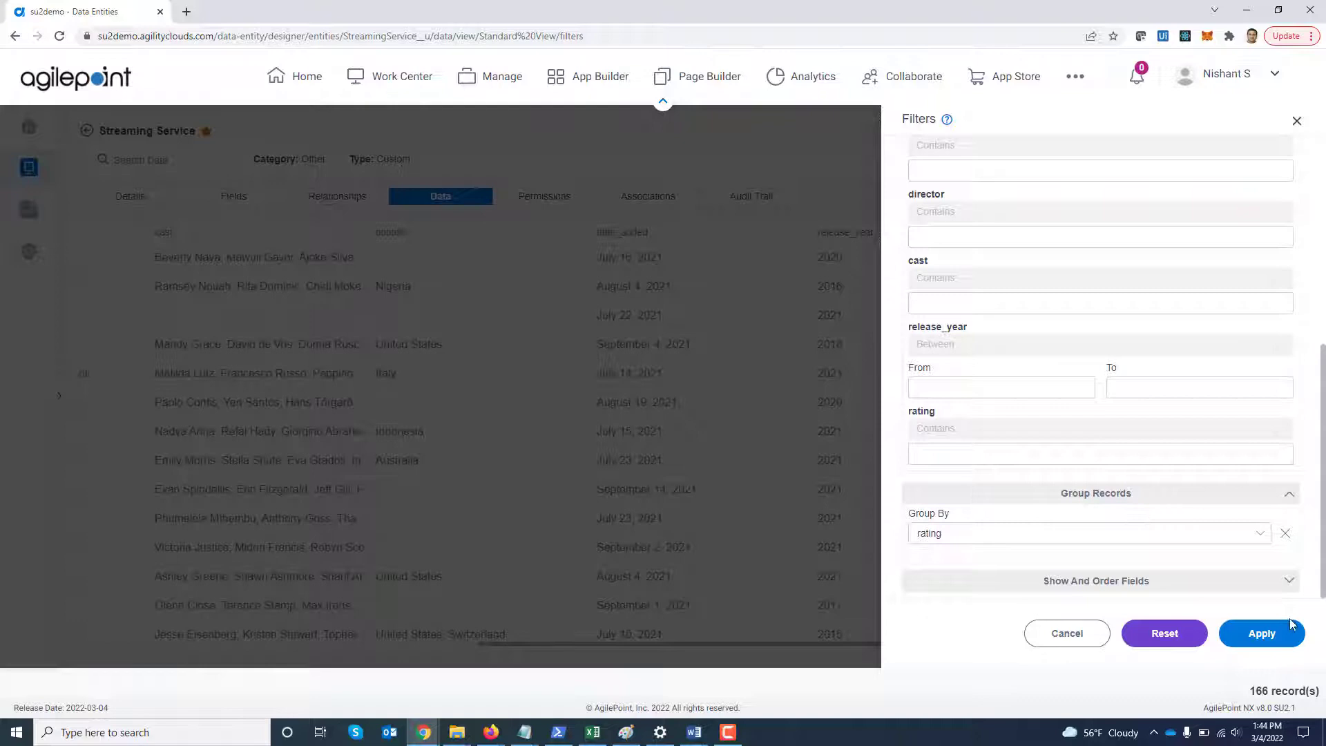
{"action": "left_click", "coordinate": [1262, 633]}
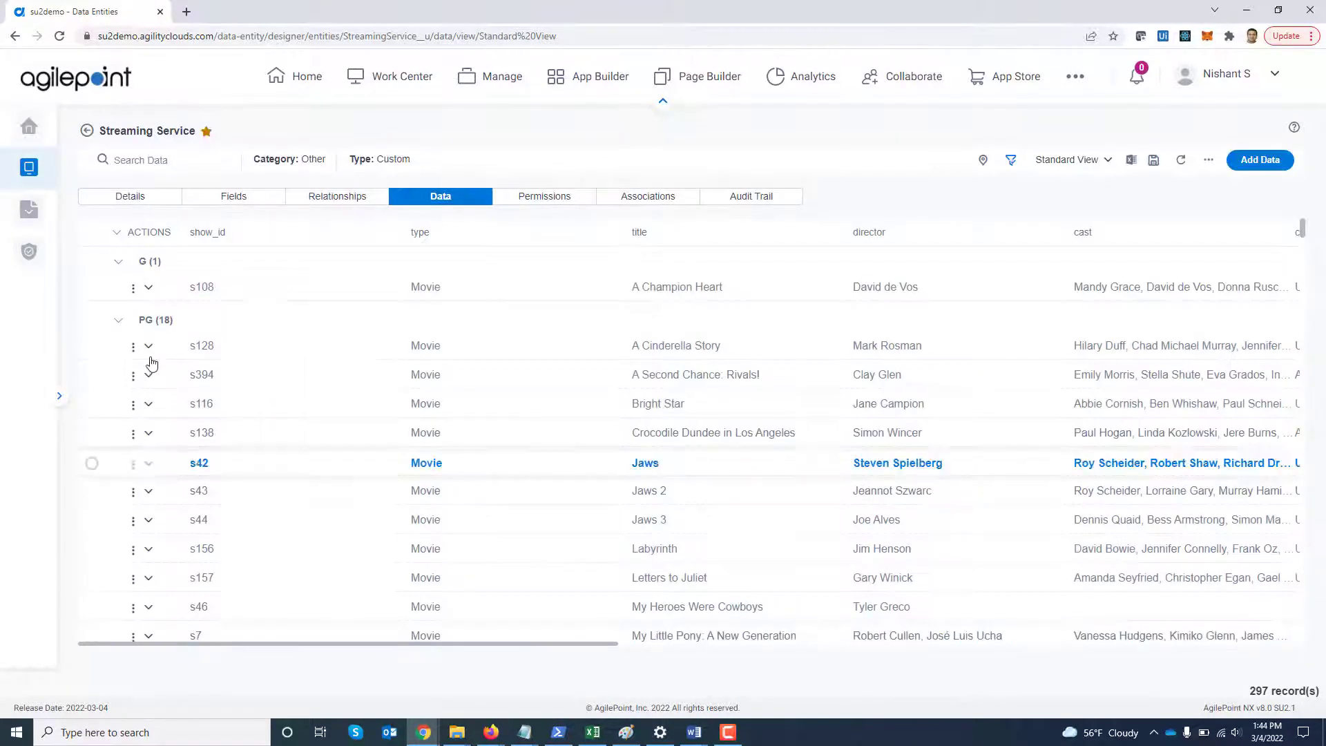
Step: Collapse the G, PG, PG-13 and R rating groups
{"action": "left_click", "coordinate": [118, 262]}
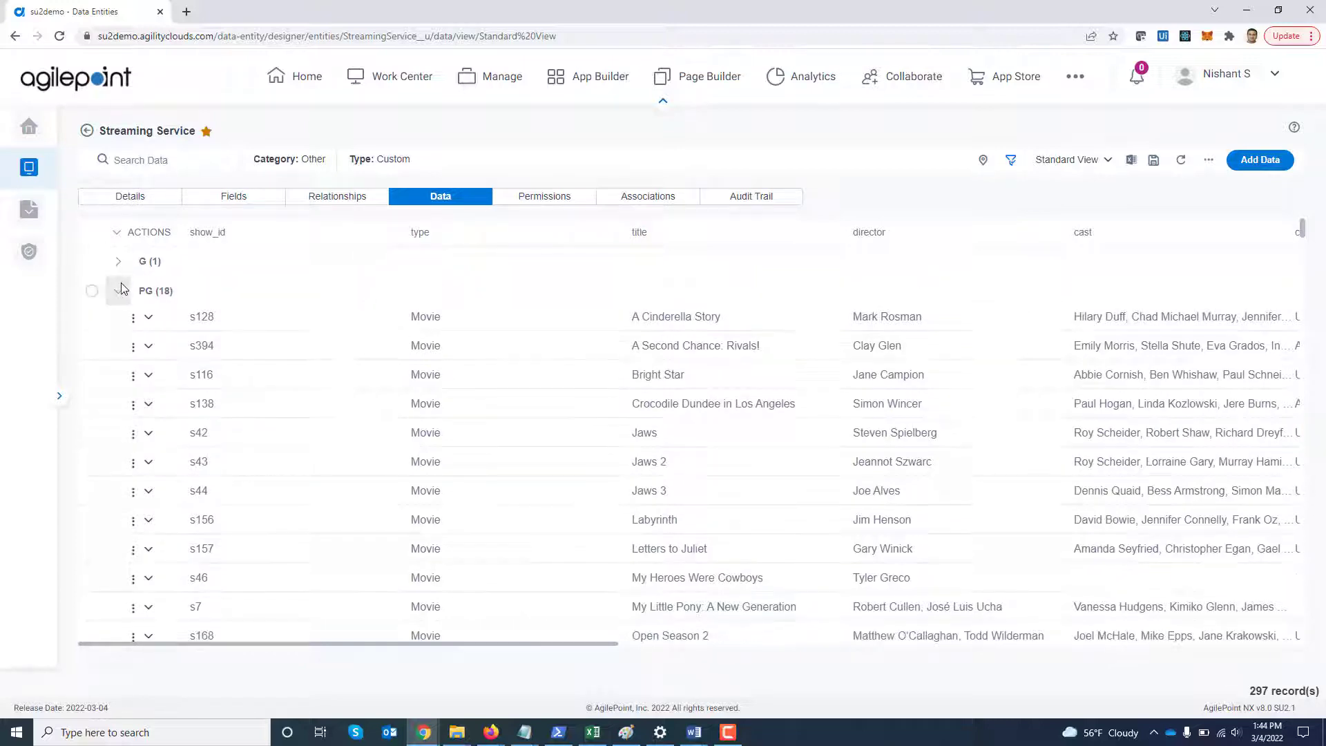
{"action": "left_click", "coordinate": [120, 291]}
{"action": "left_click", "coordinate": [119, 321]}
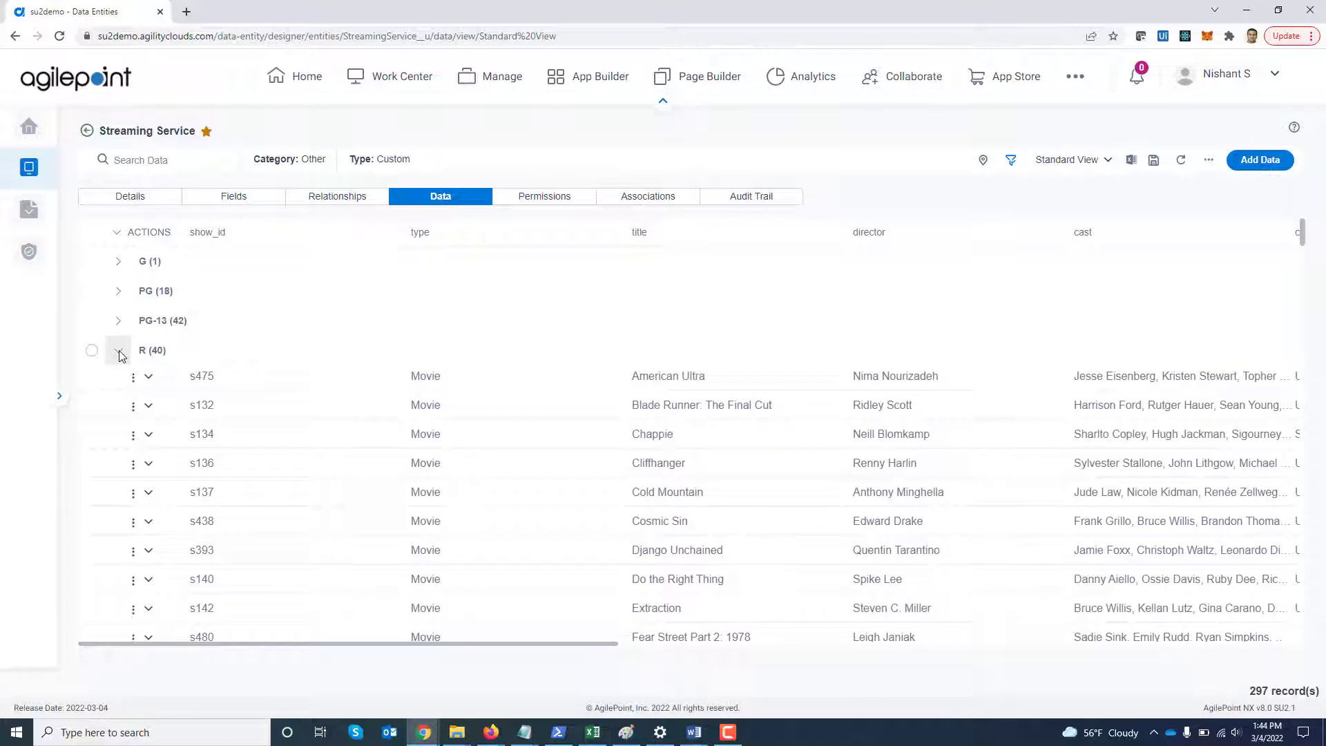
{"action": "left_click", "coordinate": [118, 351]}
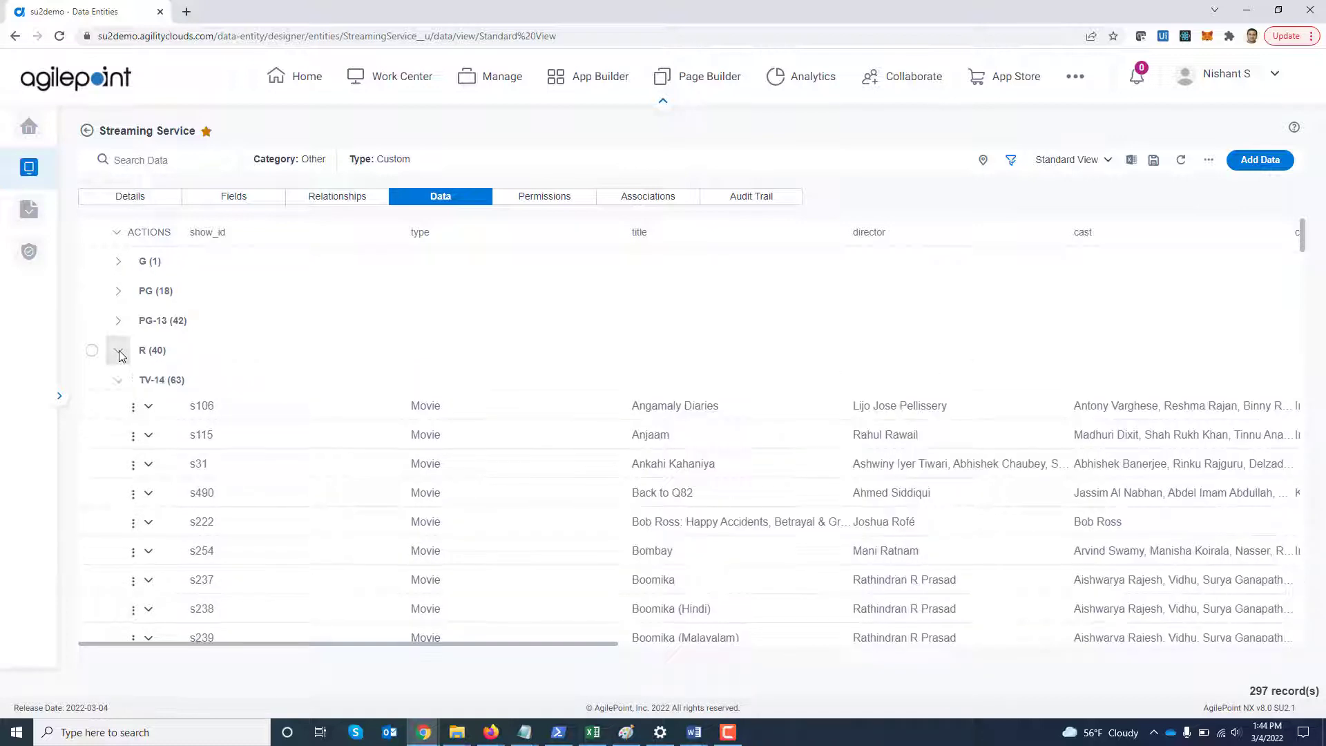
Step: Hide the show_id, listed_in and description columns under Show And Order Fields
{"action": "left_click", "coordinate": [1011, 165]}
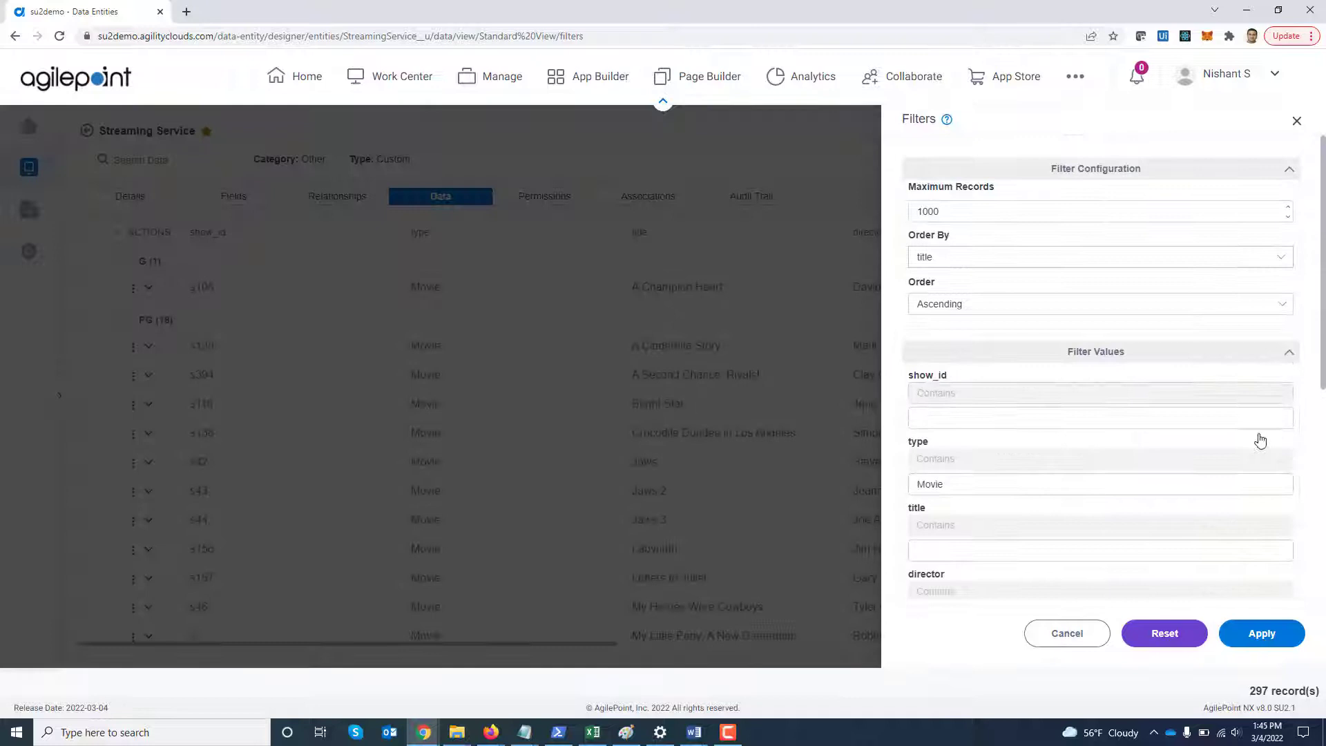
{"action": "left_click_drag", "start_coordinate": [1321, 382], "coordinate": [1321, 609]}
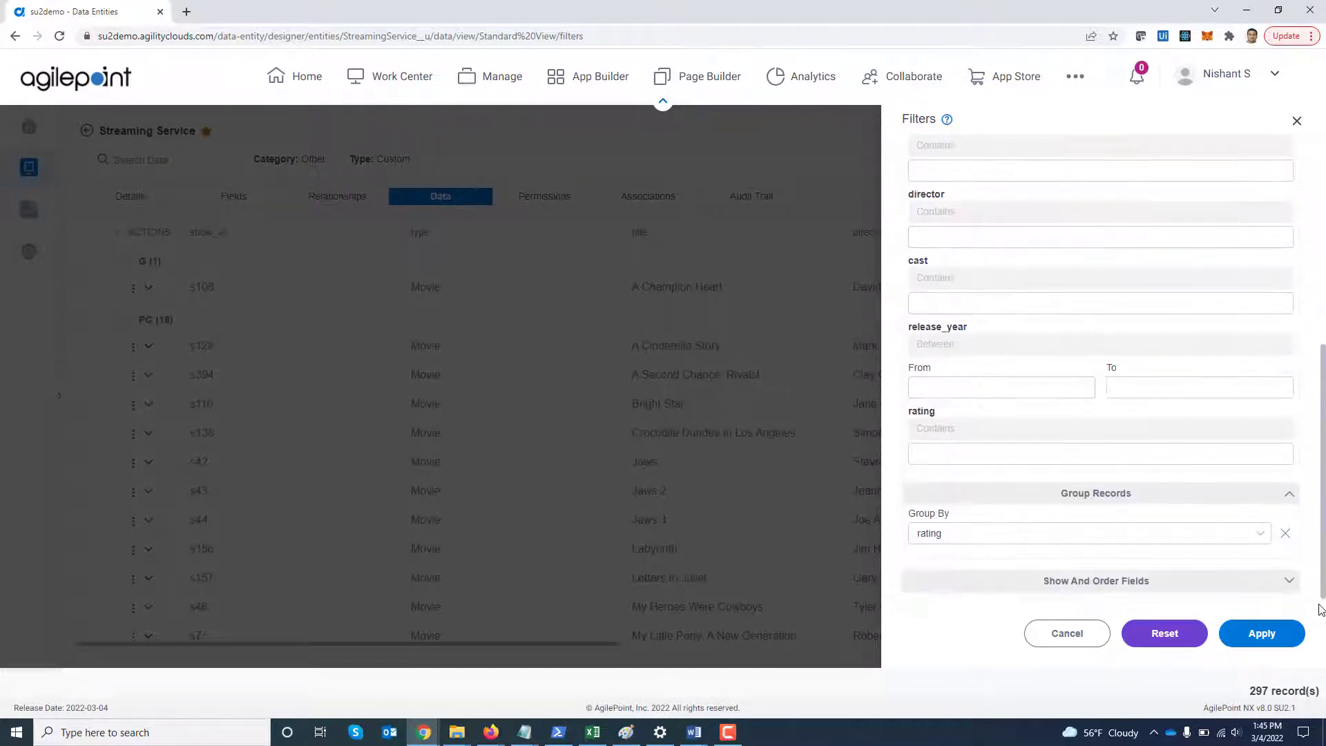
{"action": "left_click", "coordinate": [1288, 586]}
{"action": "scroll", "coordinate": [953, 335], "scroll_direction": "down", "scroll_amount": 5}
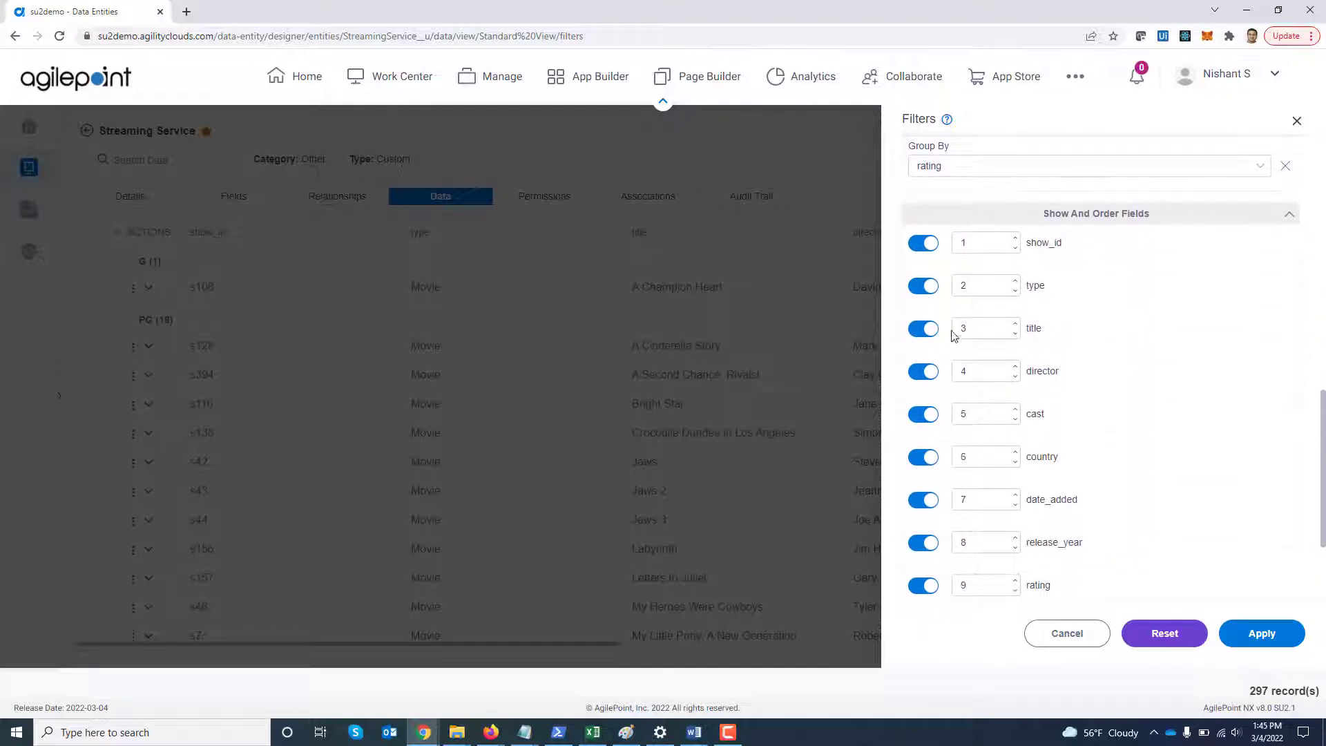
{"action": "left_click", "coordinate": [916, 247]}
{"action": "scroll", "coordinate": [1321, 469], "scroll_direction": "down", "scroll_amount": 2}
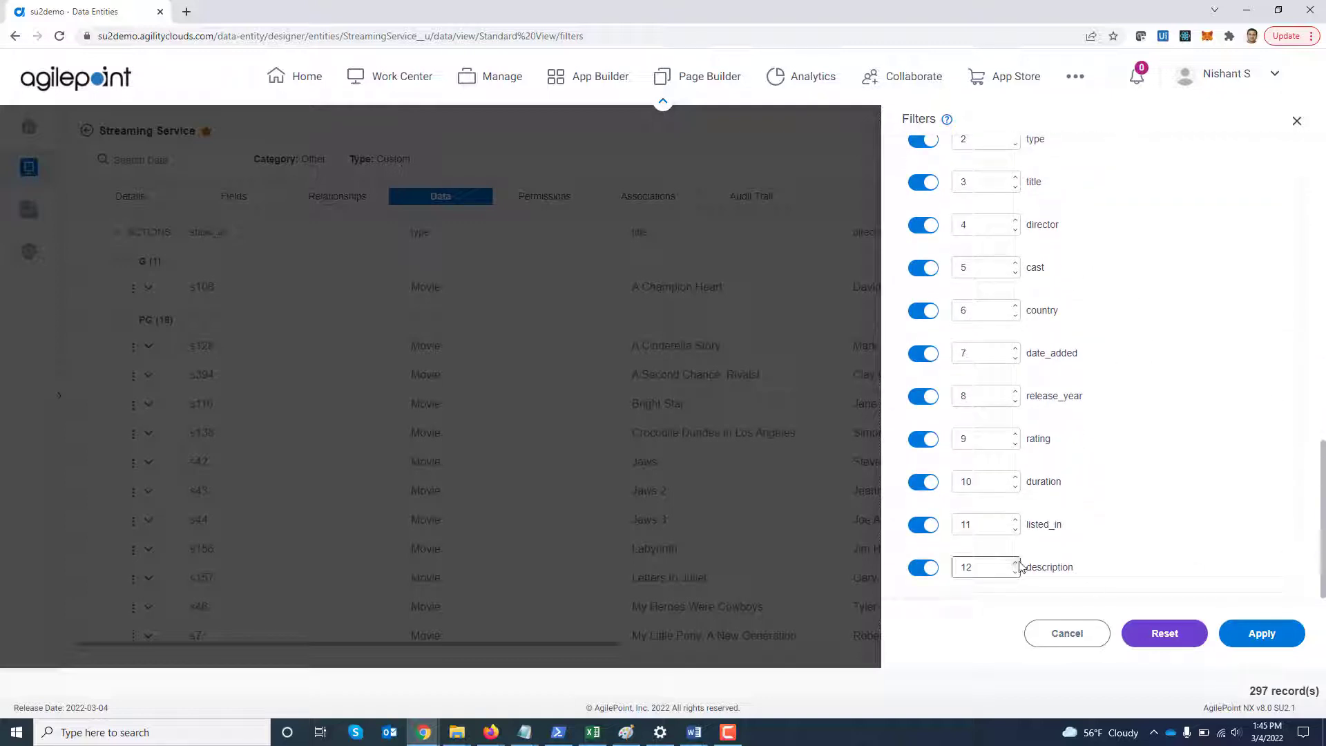
{"action": "left_click", "coordinate": [923, 527]}
{"action": "left_click", "coordinate": [924, 568]}
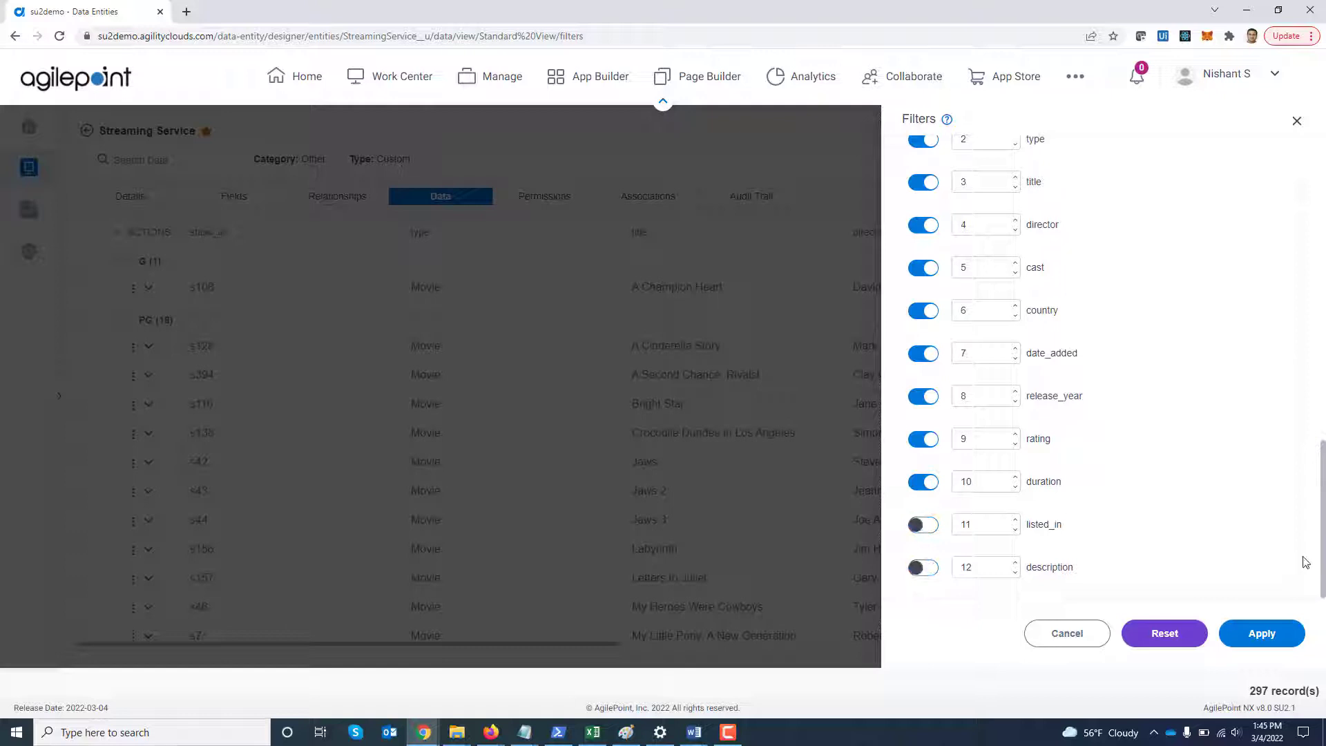
Step: Set the type column's position to 3 and title to 2, then apply
{"action": "left_click_drag", "start_coordinate": [1322, 529], "coordinate": [1321, 452]}
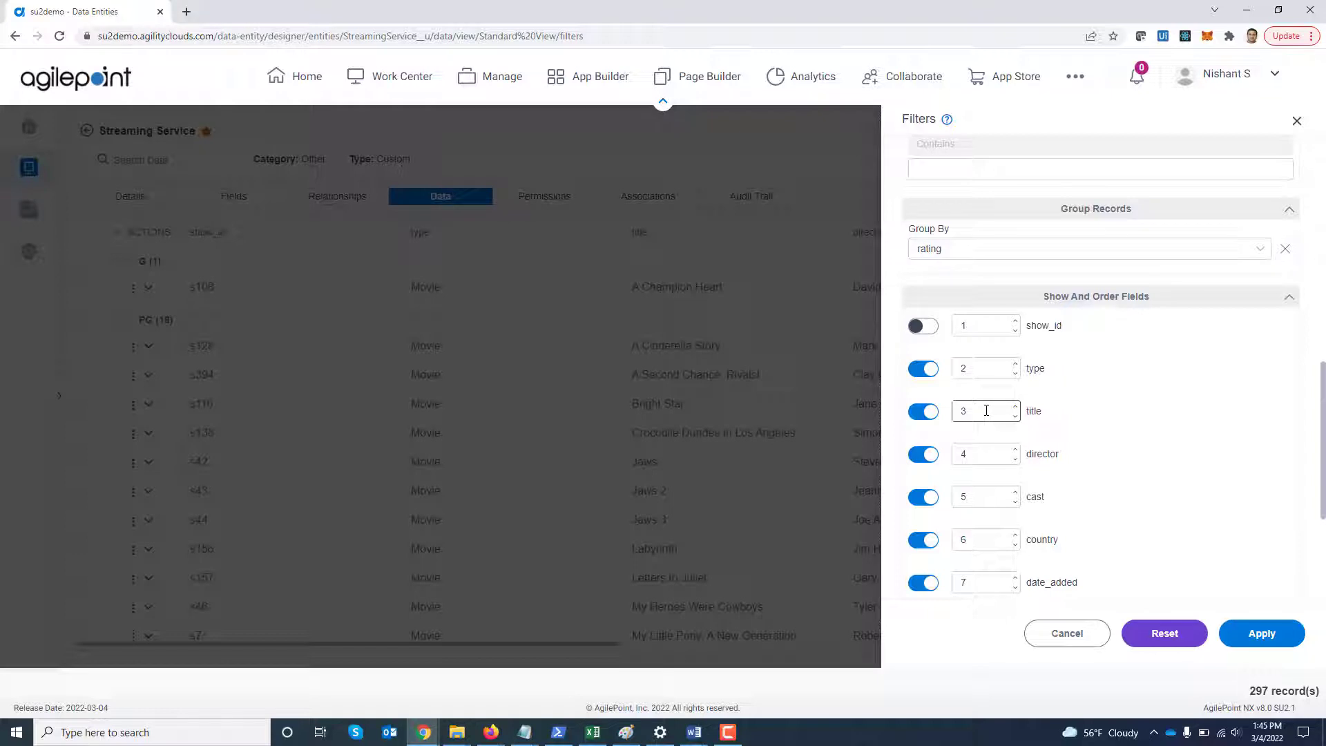
{"action": "double_click", "coordinate": [954, 370]}
{"action": "type", "text": "3"}
{"action": "double_click", "coordinate": [967, 413]}
{"action": "type", "text": "2"}
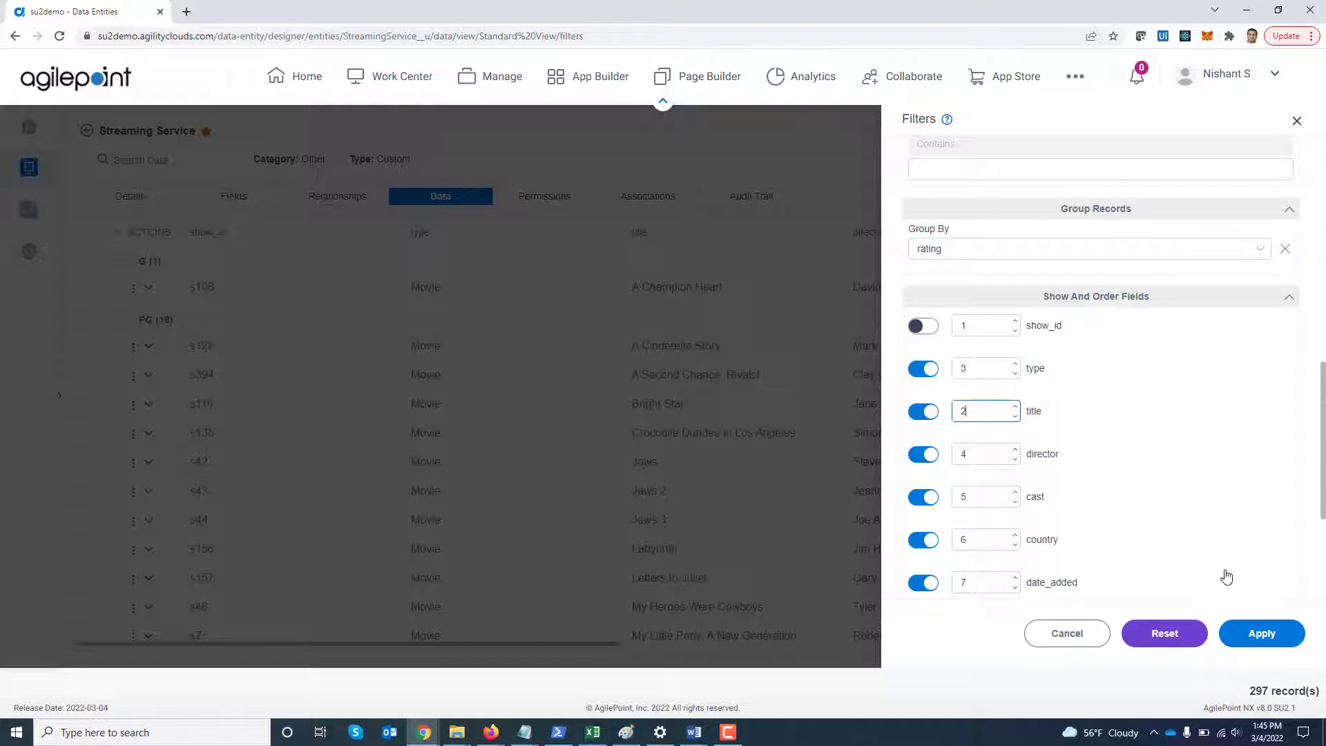
{"action": "left_click", "coordinate": [1263, 632]}
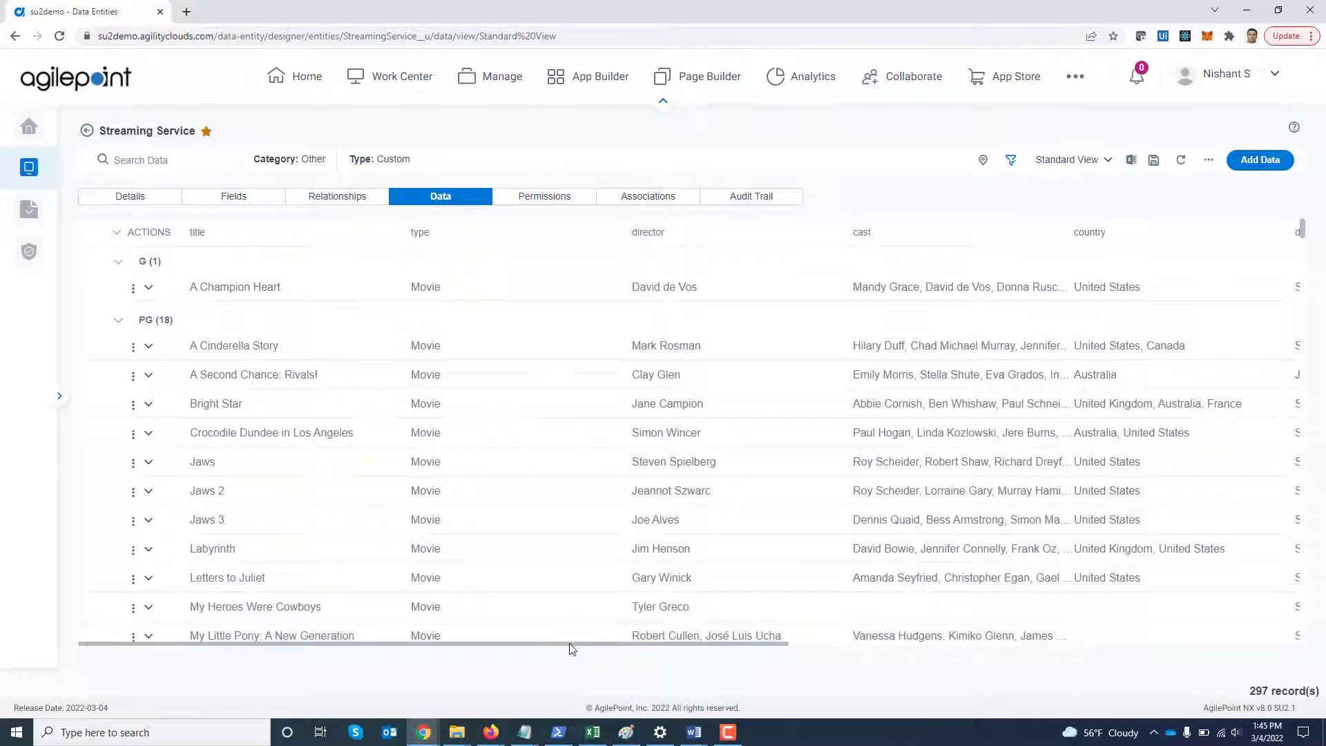
Step: Review the grid's columns from title through duration and bring up Save View
{"action": "left_click_drag", "start_coordinate": [570, 645], "coordinate": [1133, 657]}
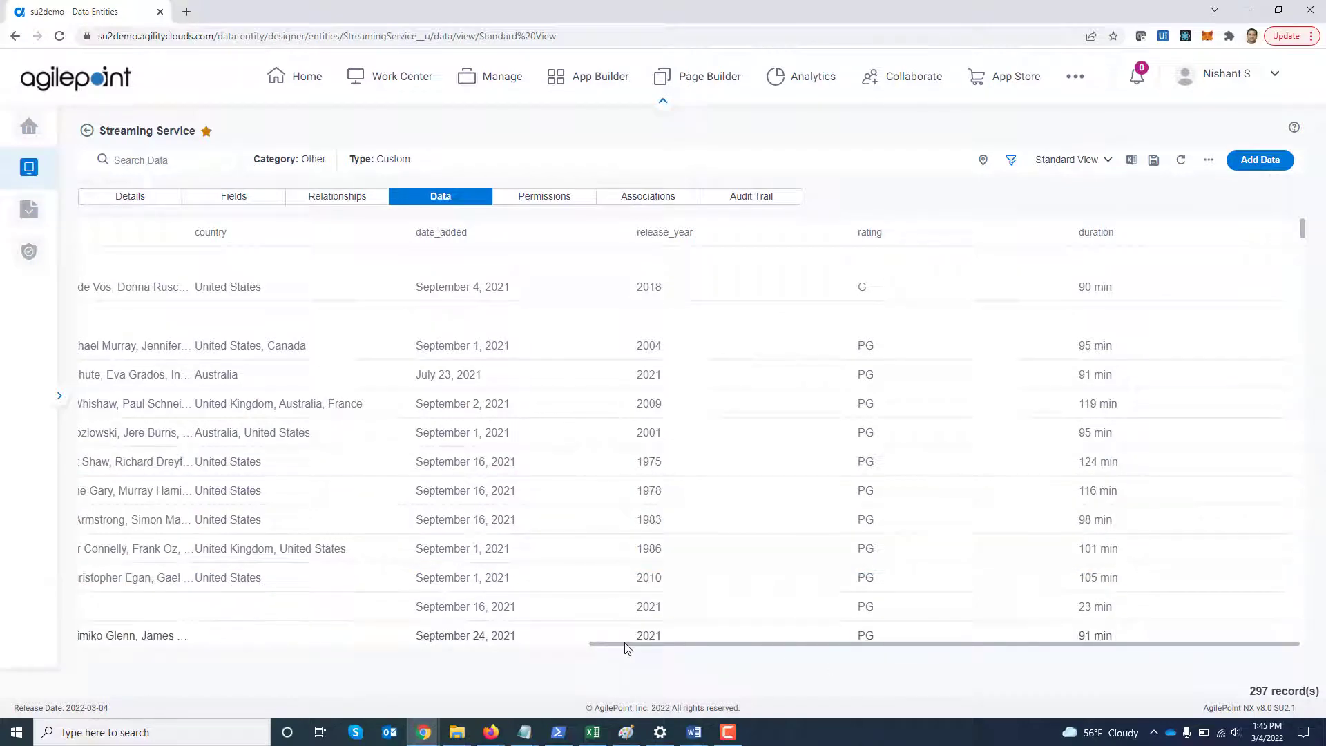
{"action": "left_click_drag", "start_coordinate": [624, 642], "coordinate": [80, 634]}
{"action": "left_click", "coordinate": [91, 635]}
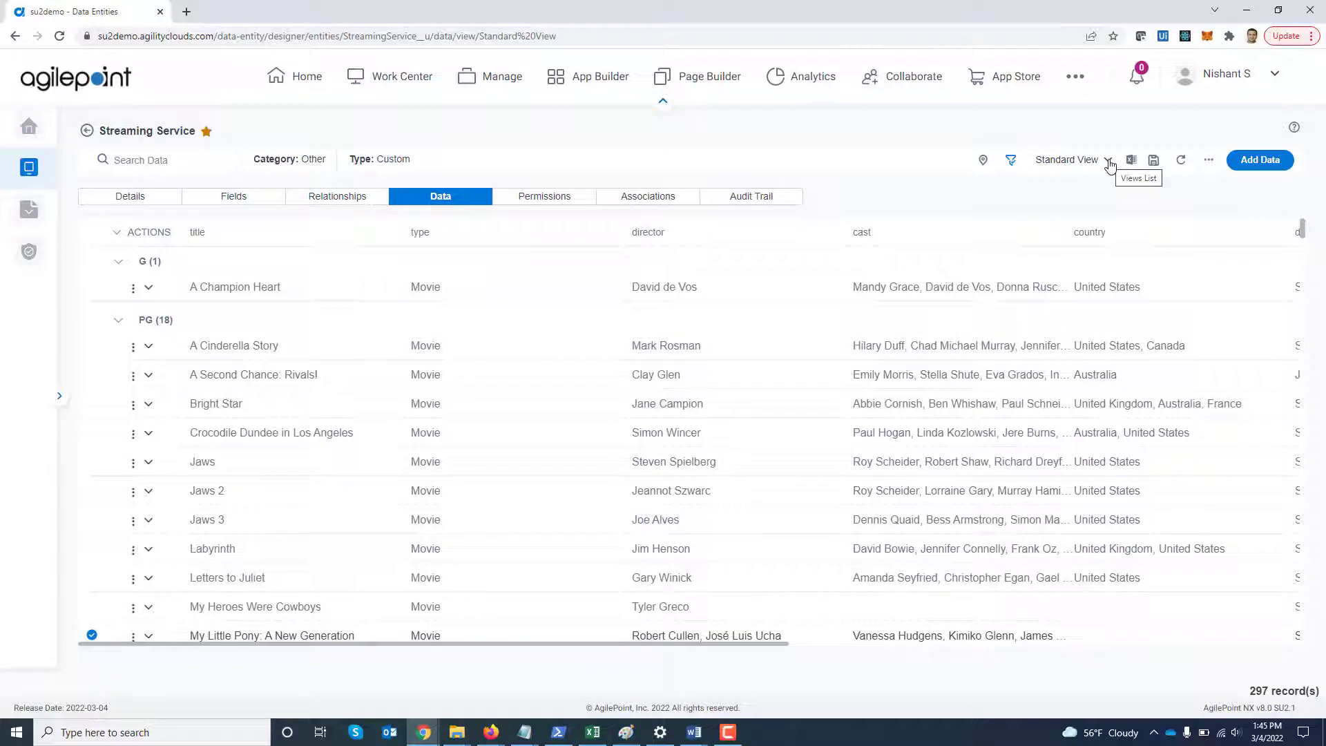
Step: Save the customised grid as a personal view named 'Movies', not set as default
{"action": "left_click", "coordinate": [1154, 165]}
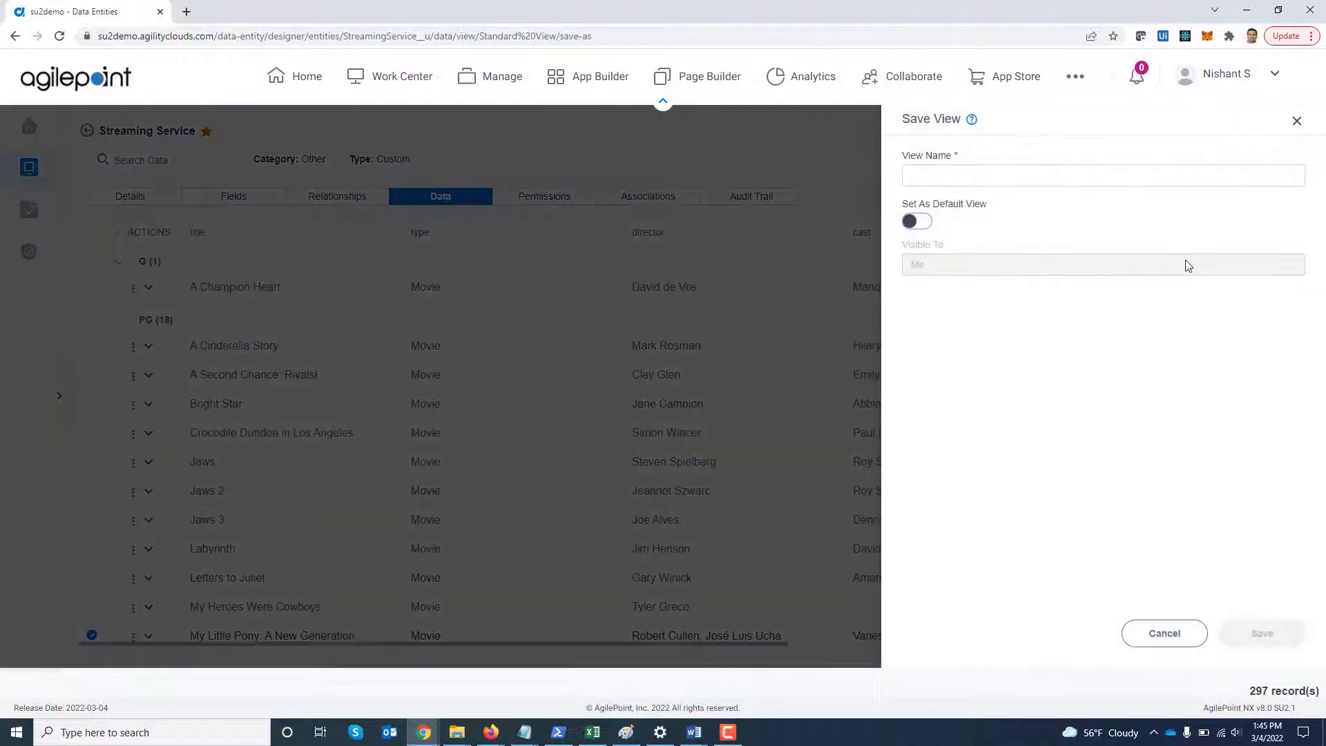
{"action": "left_click", "coordinate": [958, 178]}
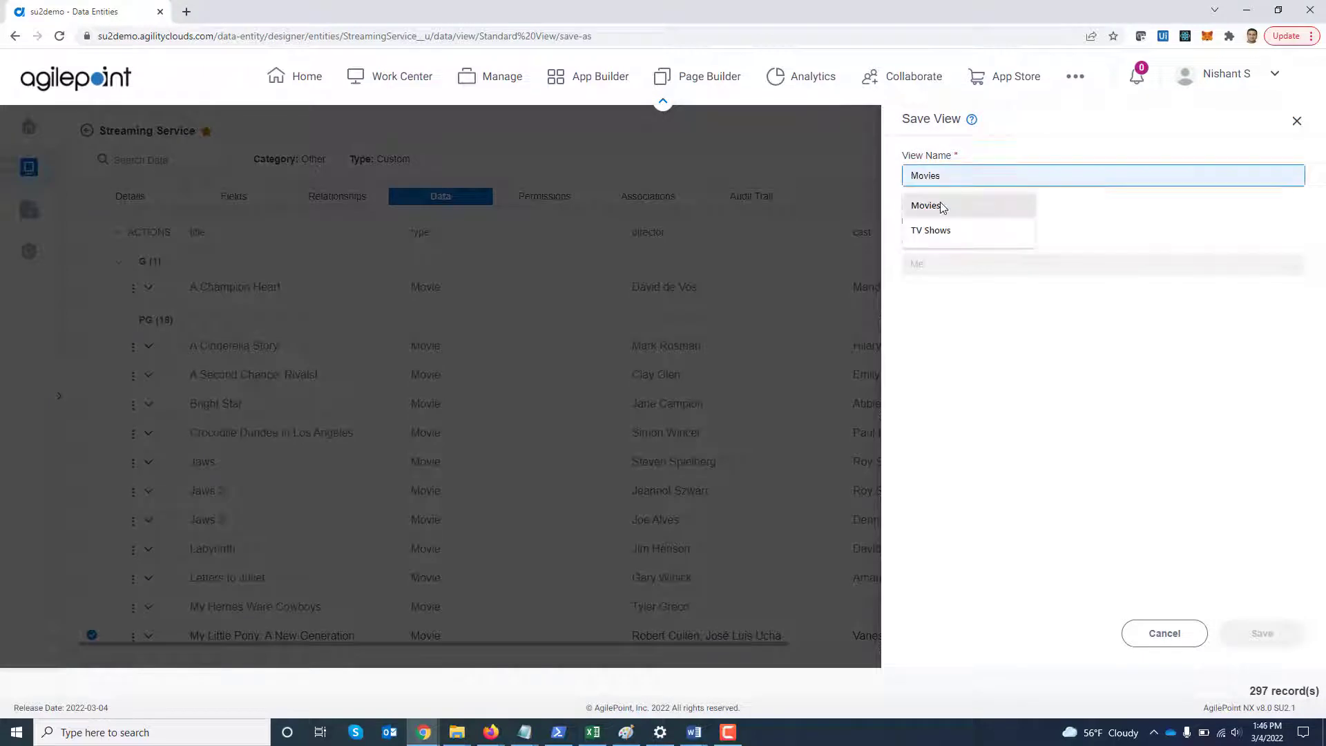
{"action": "left_click", "coordinate": [939, 205]}
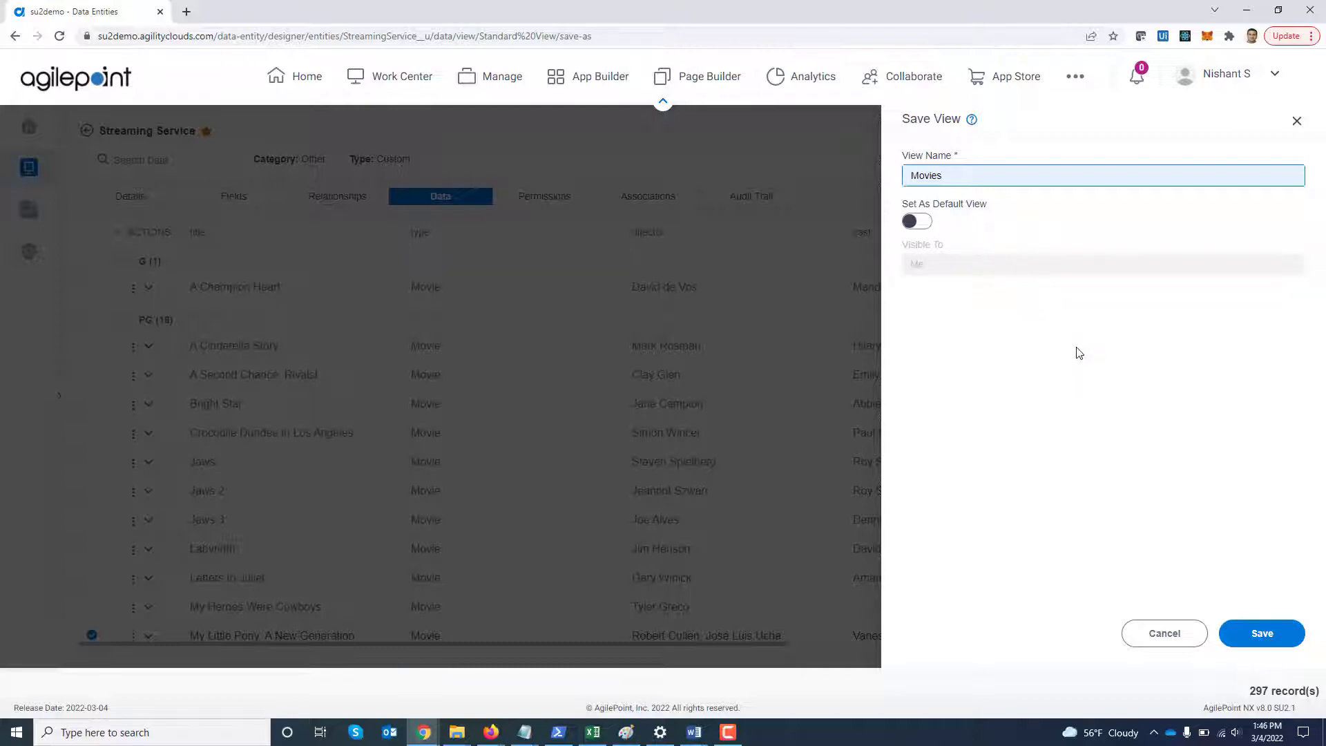
{"action": "left_click", "coordinate": [1267, 639]}
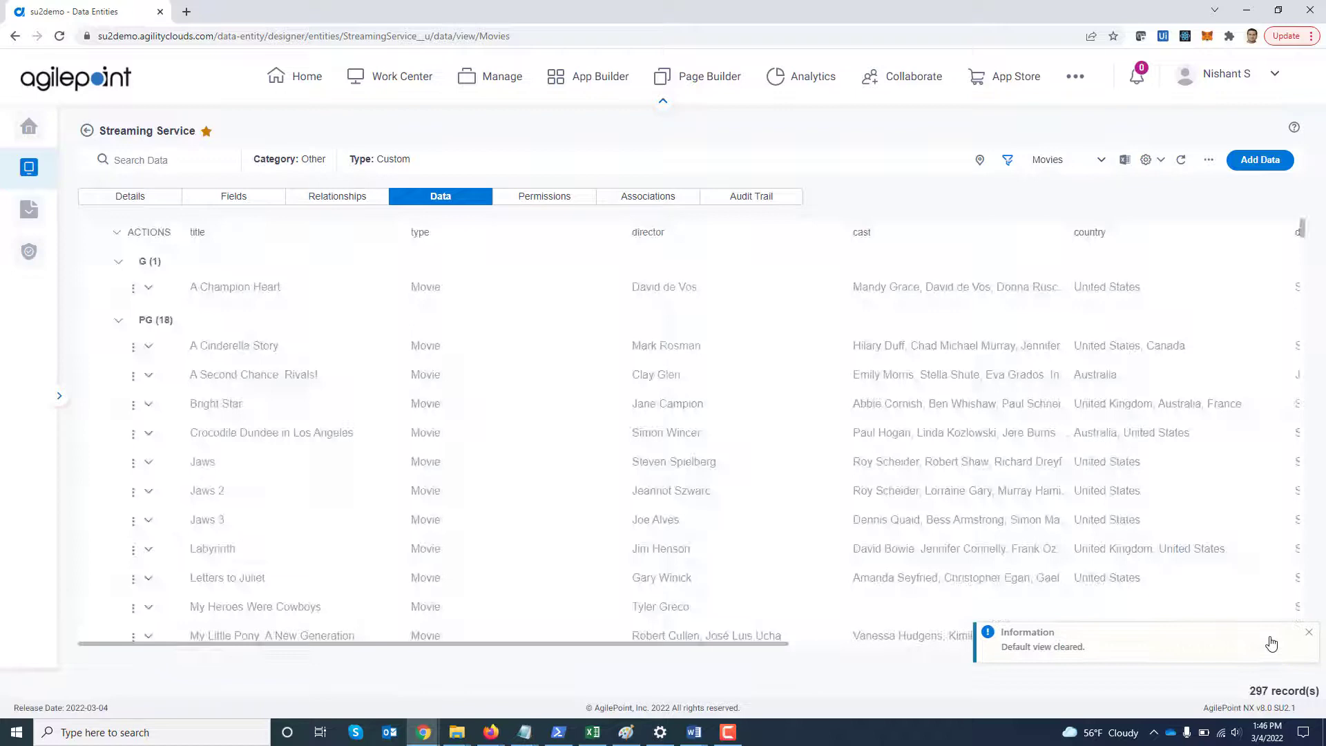
Step: Export the Movies view to StreamingService_filtered_data (1).xlsx and open it in Excel
{"action": "left_click", "coordinate": [1272, 644]}
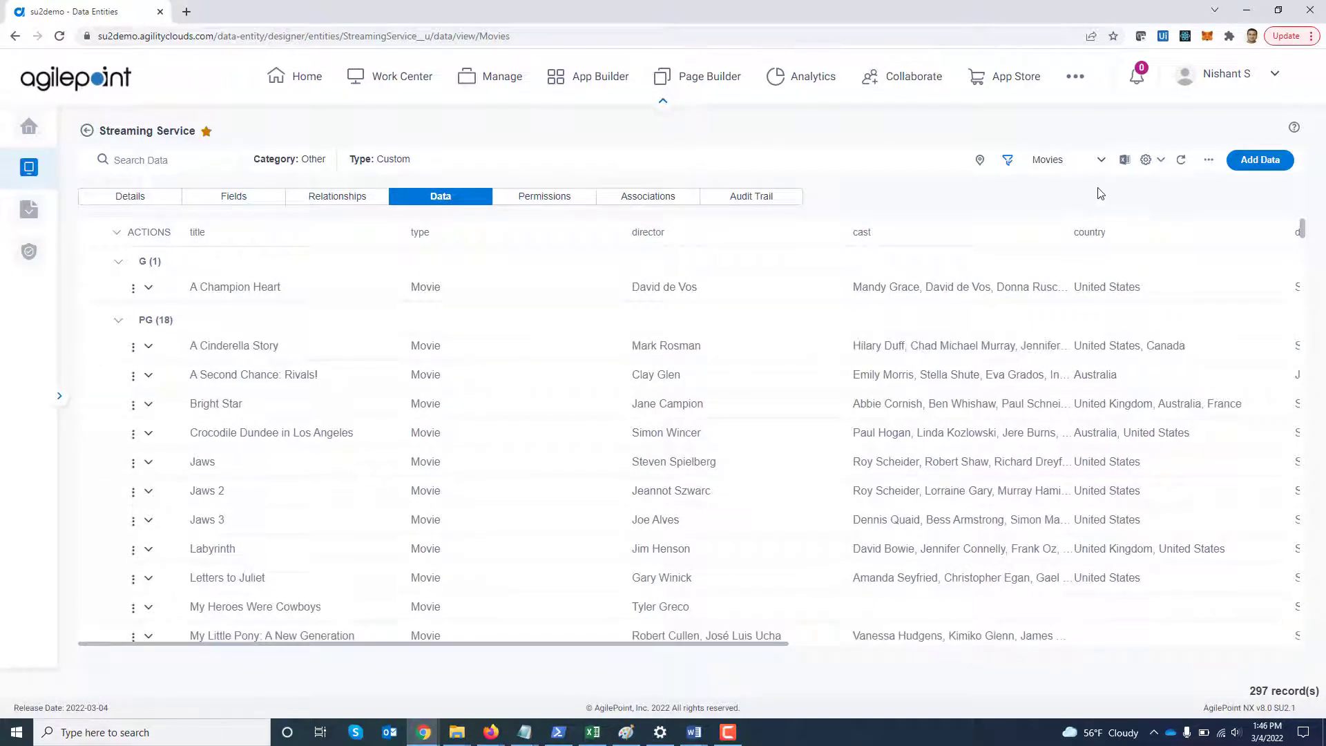
{"action": "left_click", "coordinate": [1100, 165]}
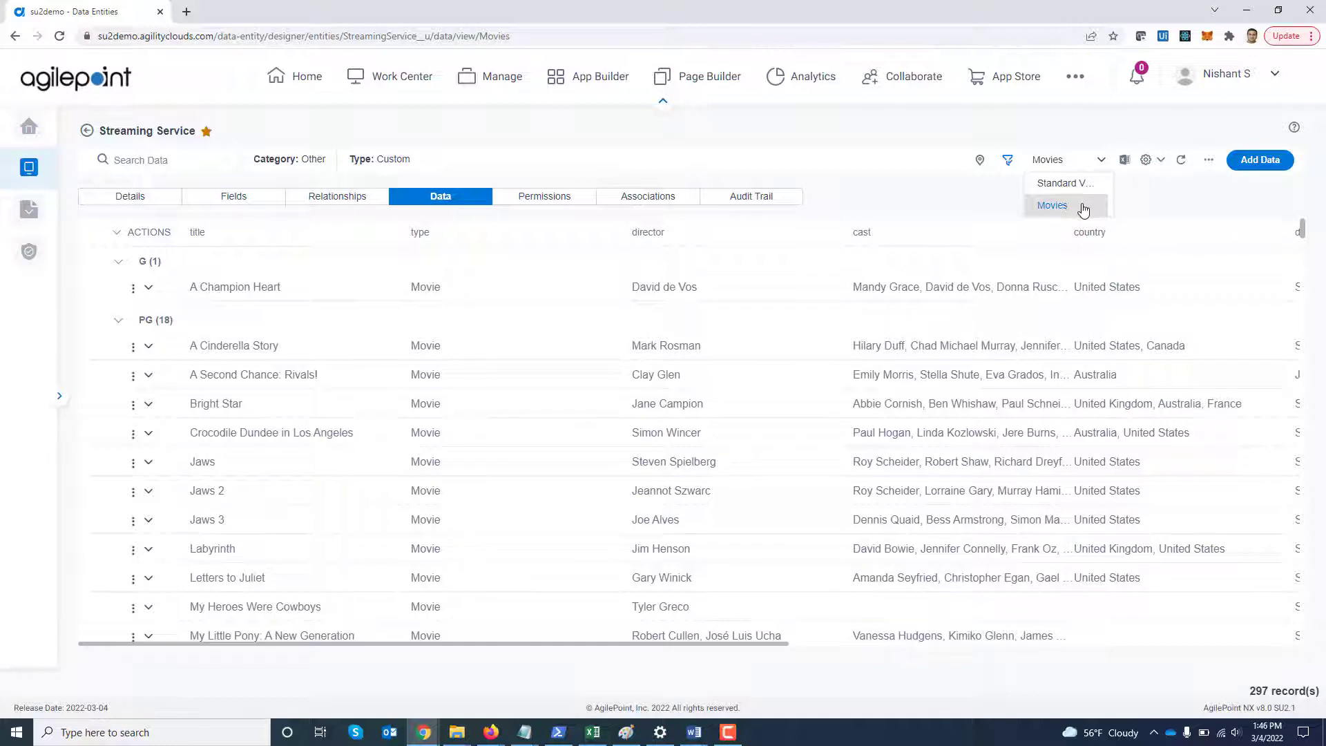
{"action": "left_click", "coordinate": [1148, 200]}
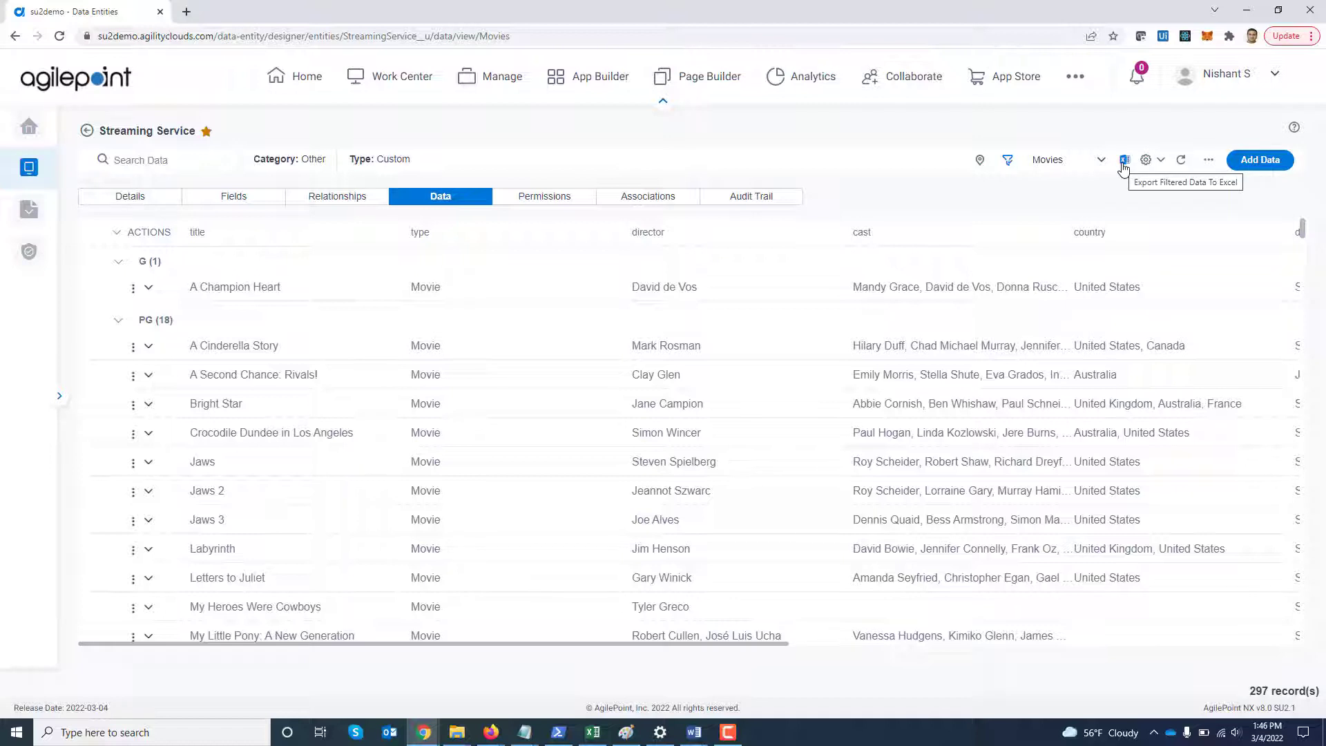
{"action": "left_click", "coordinate": [1124, 163]}
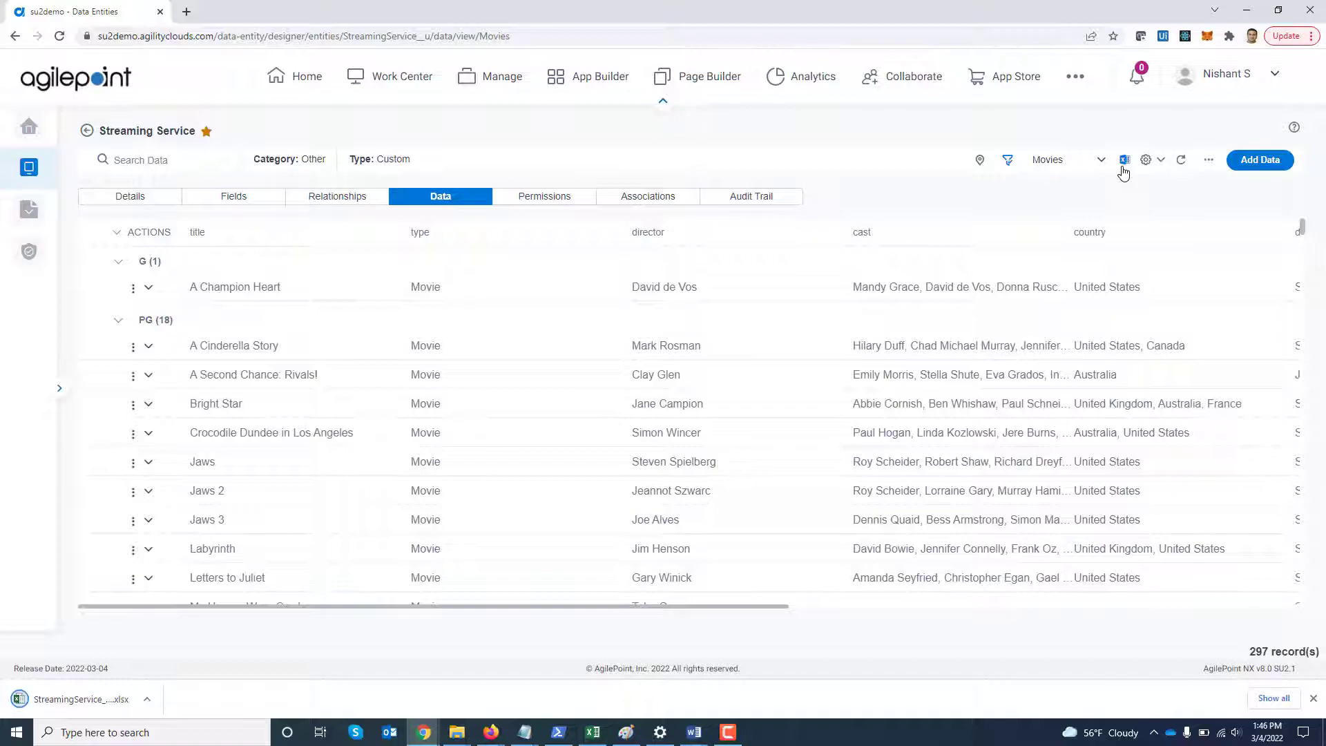
{"action": "left_click", "coordinate": [90, 699]}
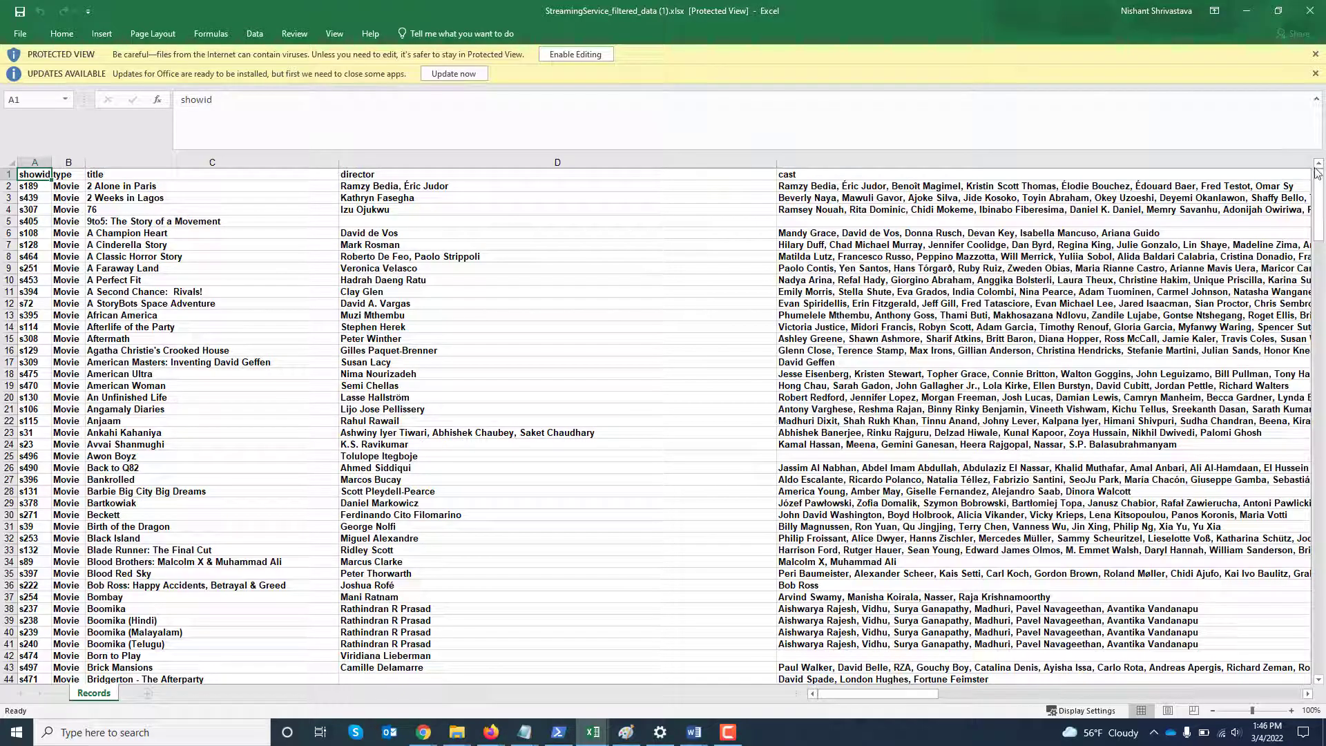
Step: Scroll to the last of the 297 movie rows and close the Excel workbook
{"action": "left_click_drag", "start_coordinate": [1318, 173], "coordinate": [1322, 634]}
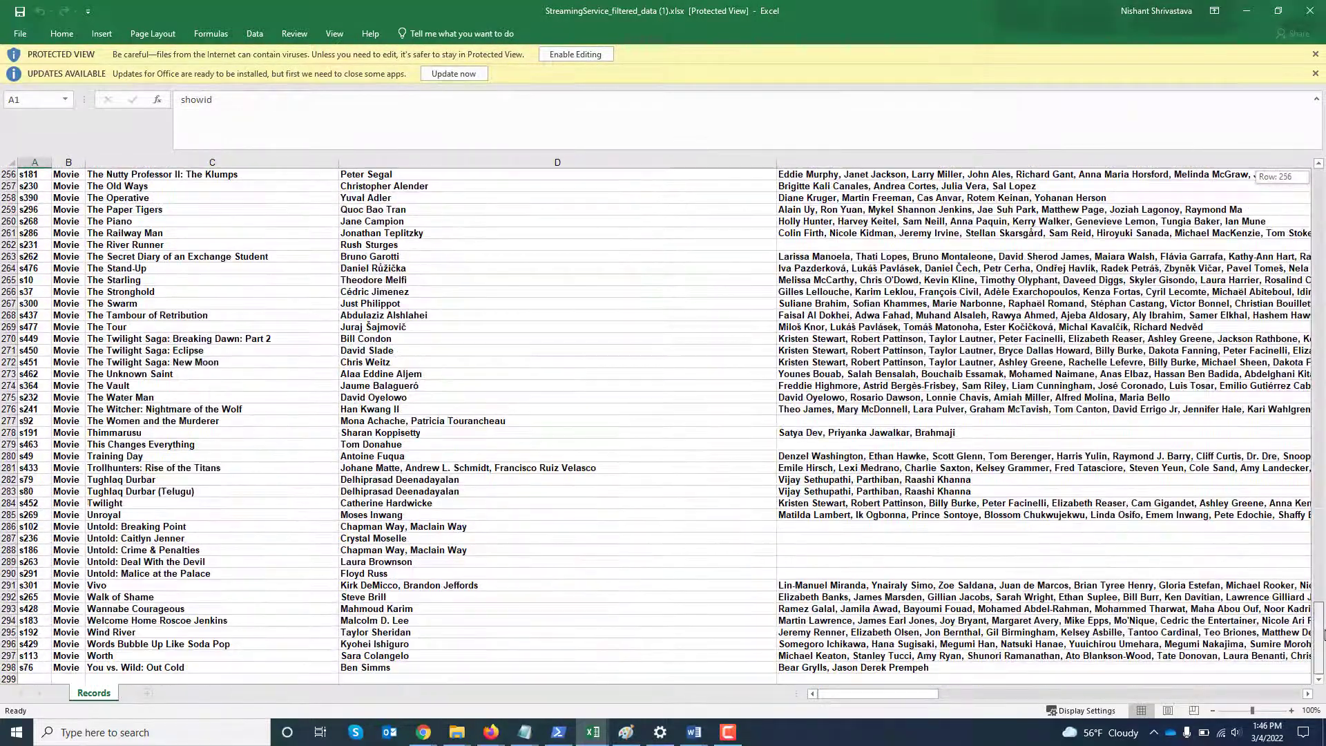
{"action": "left_click", "coordinate": [1309, 10]}
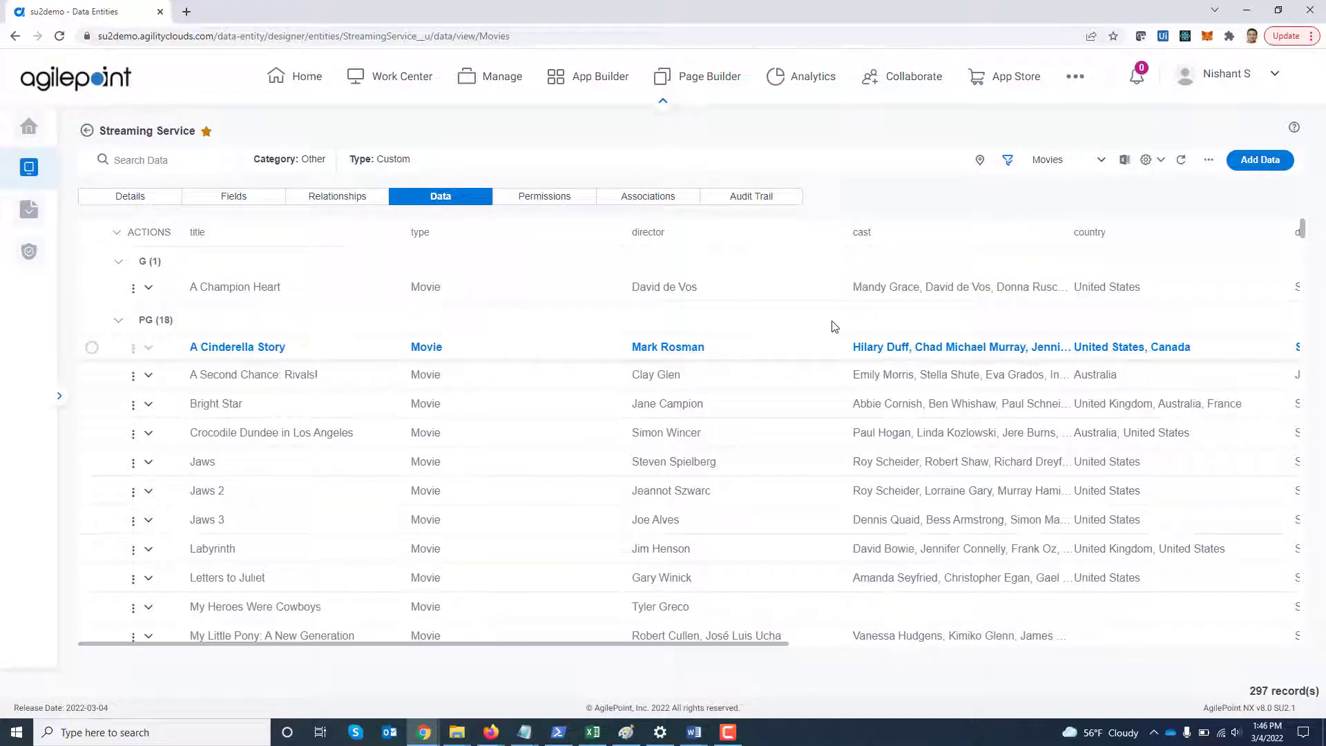
{"action": "left_click", "coordinate": [1159, 163]}
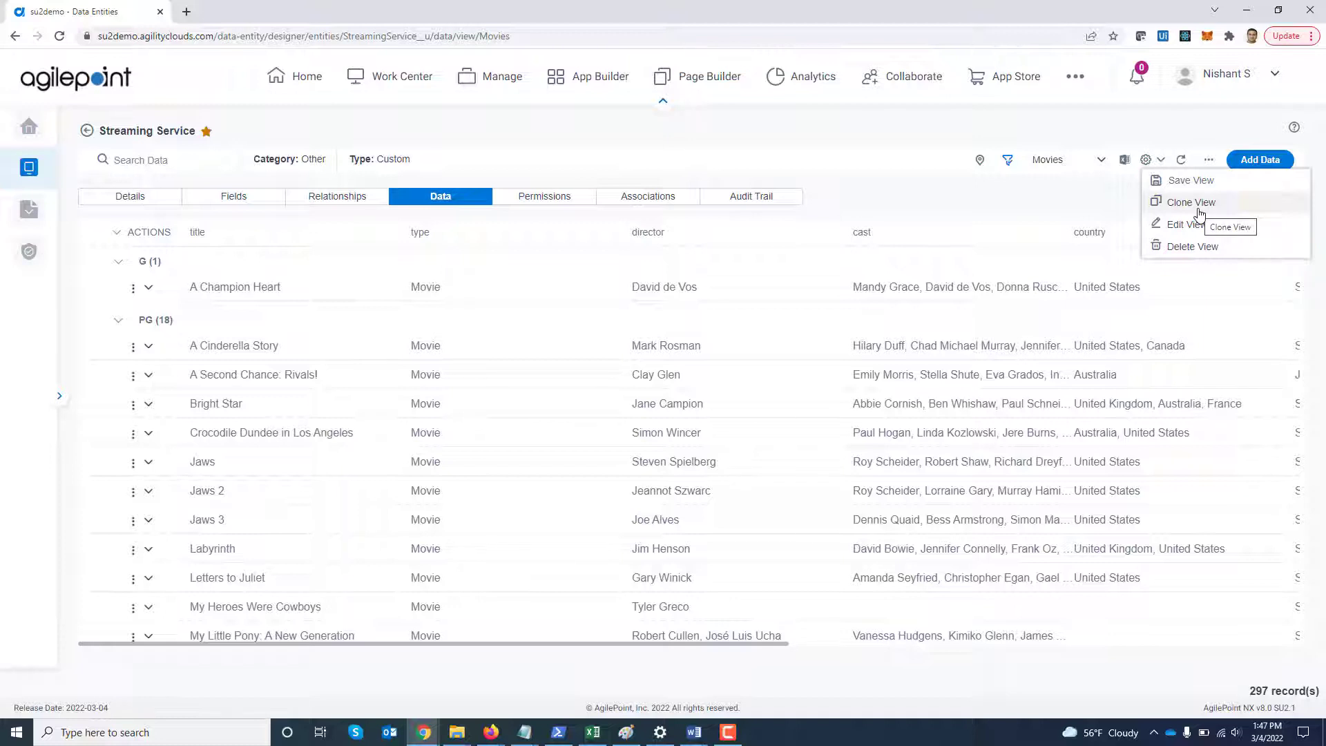
{"action": "left_click", "coordinate": [1225, 228]}
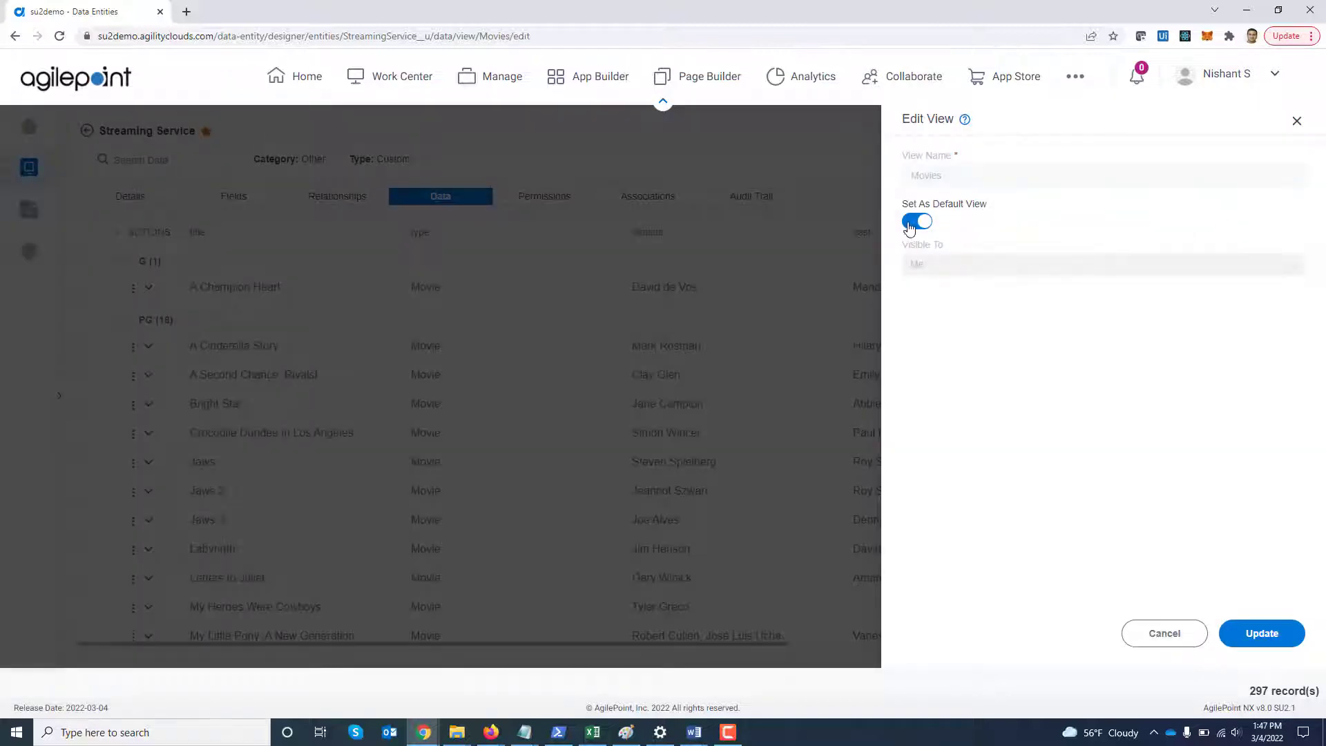
{"action": "left_click", "coordinate": [1295, 123]}
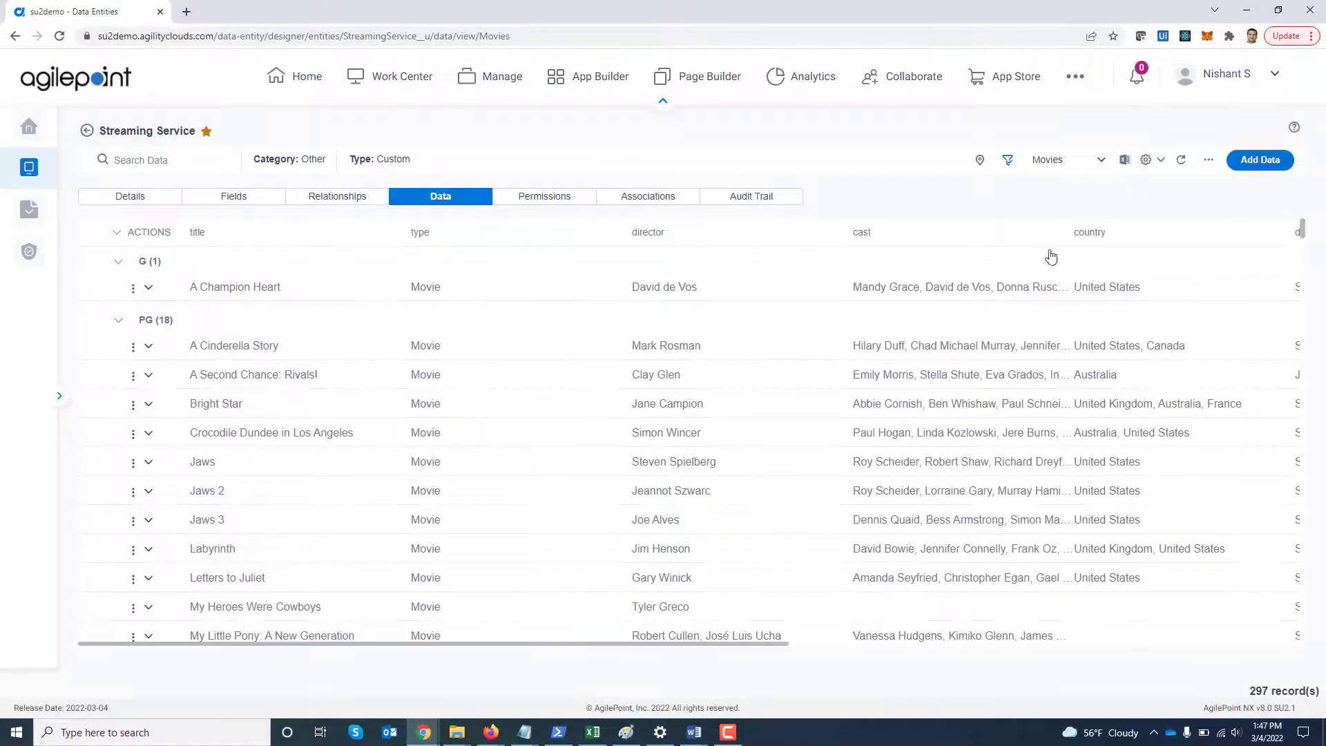
{"action": "left_click", "coordinate": [1160, 164]}
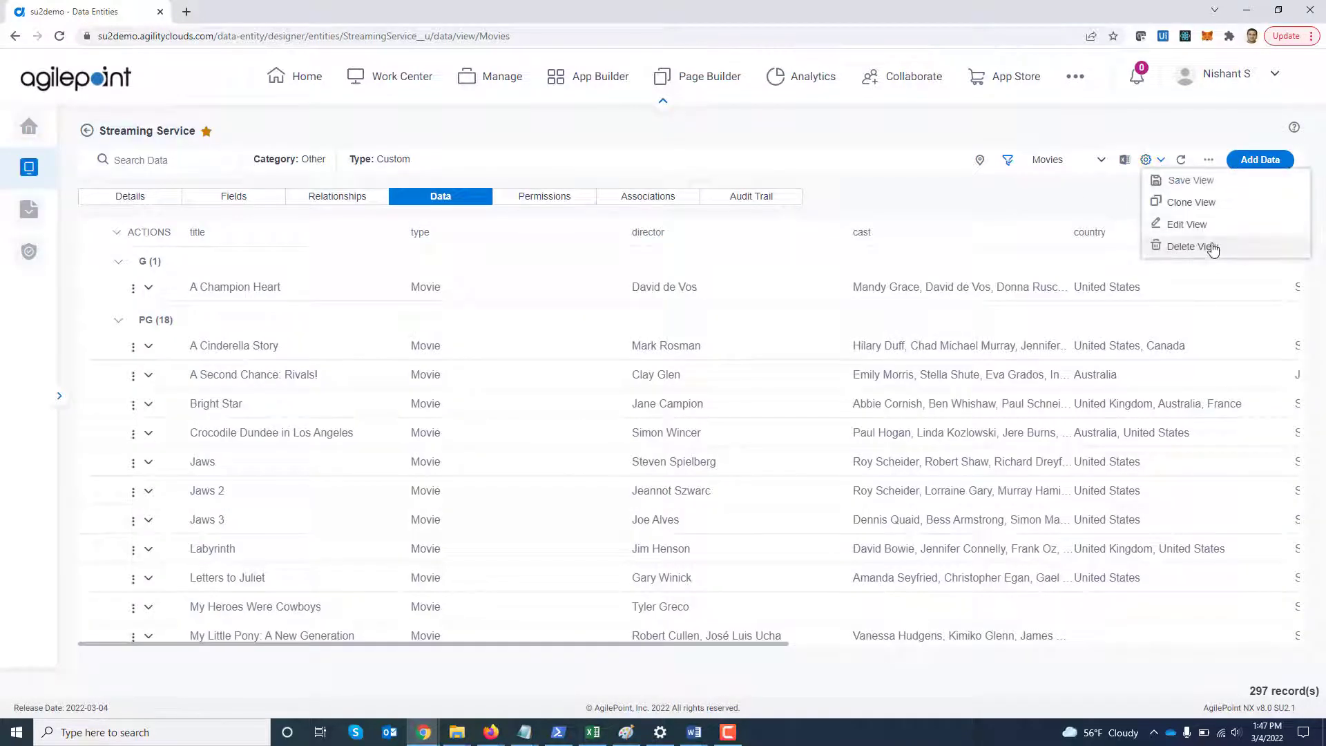
Step: Clone the Movies view into a new 'TV Shows' view, kept as the default view
{"action": "left_click", "coordinate": [1204, 201]}
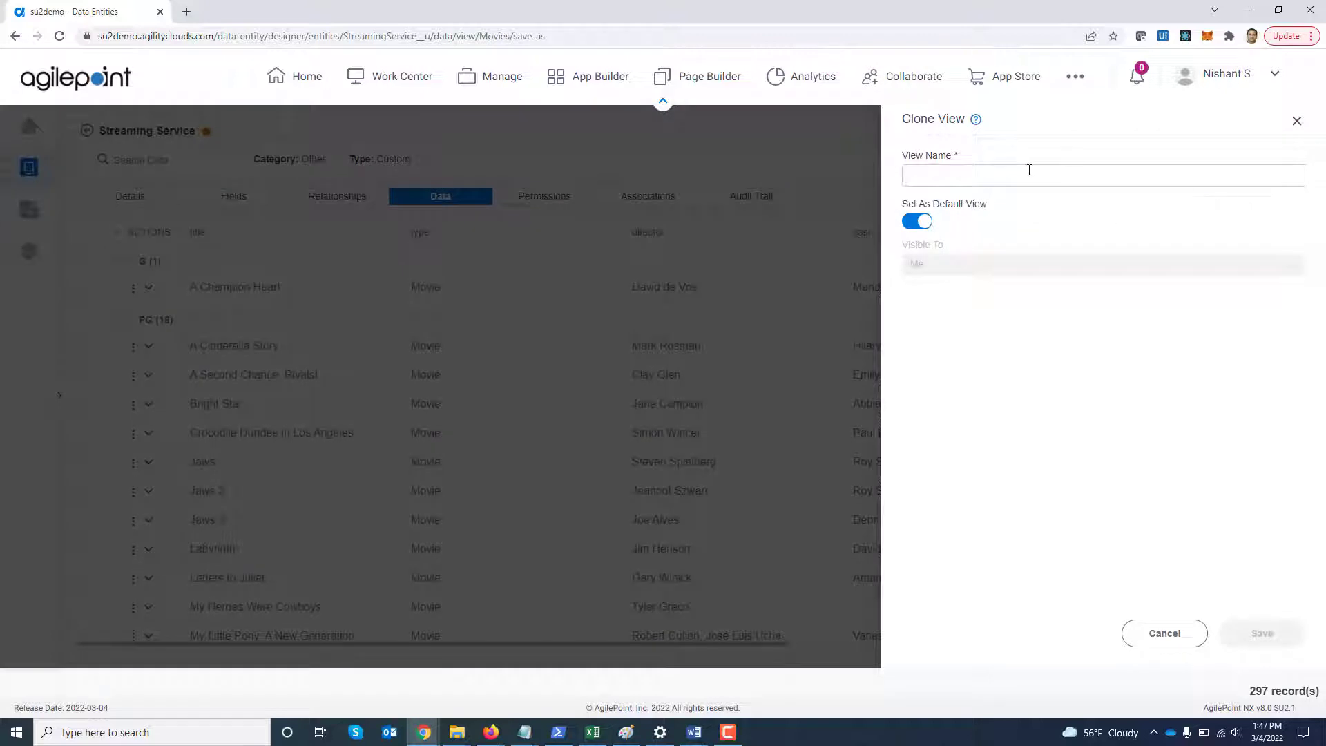
{"action": "left_click", "coordinate": [1029, 170]}
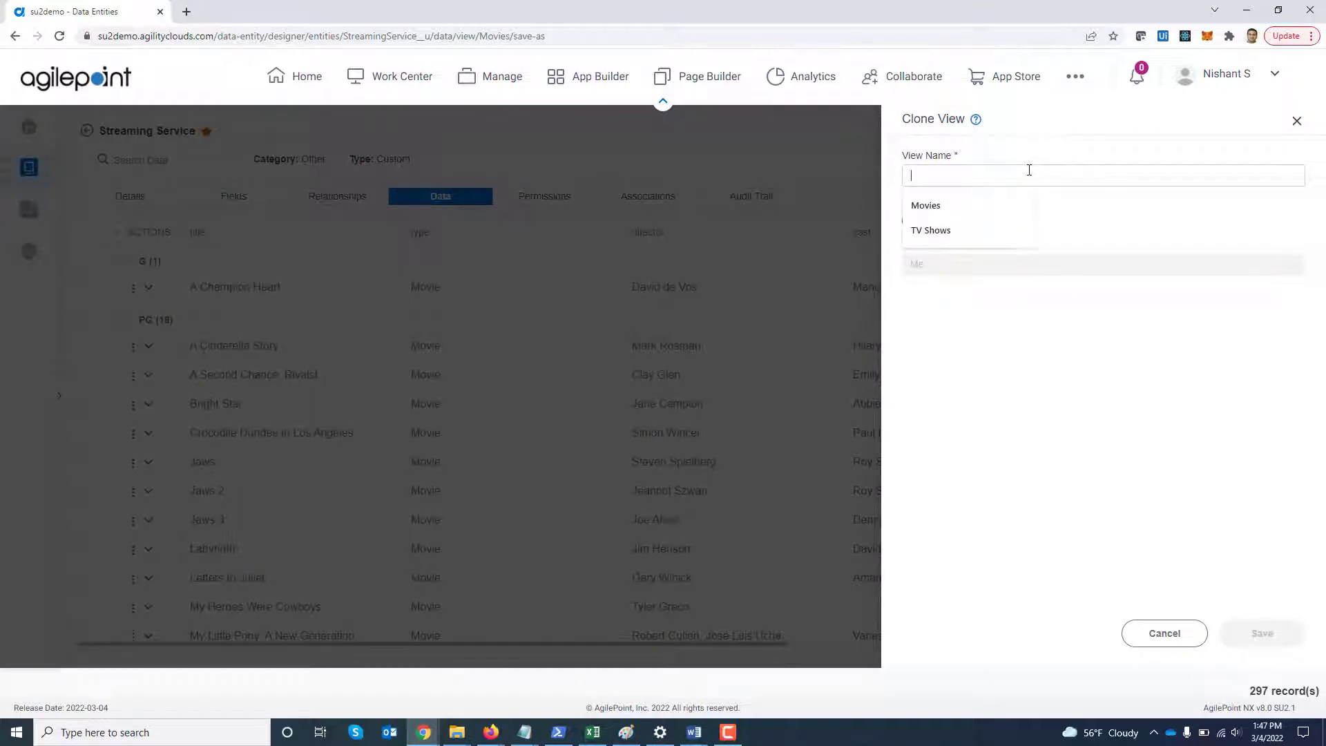
{"action": "left_click", "coordinate": [962, 230]}
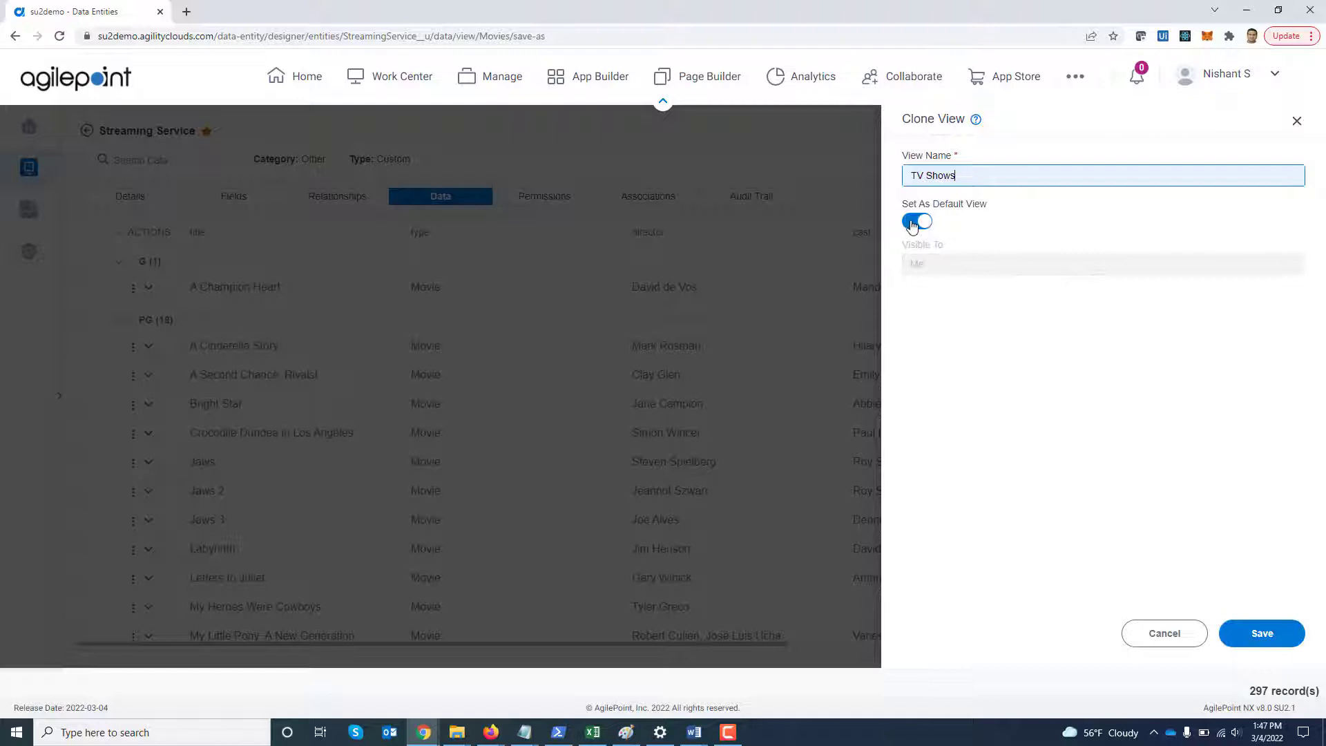
{"action": "left_click", "coordinate": [1270, 635]}
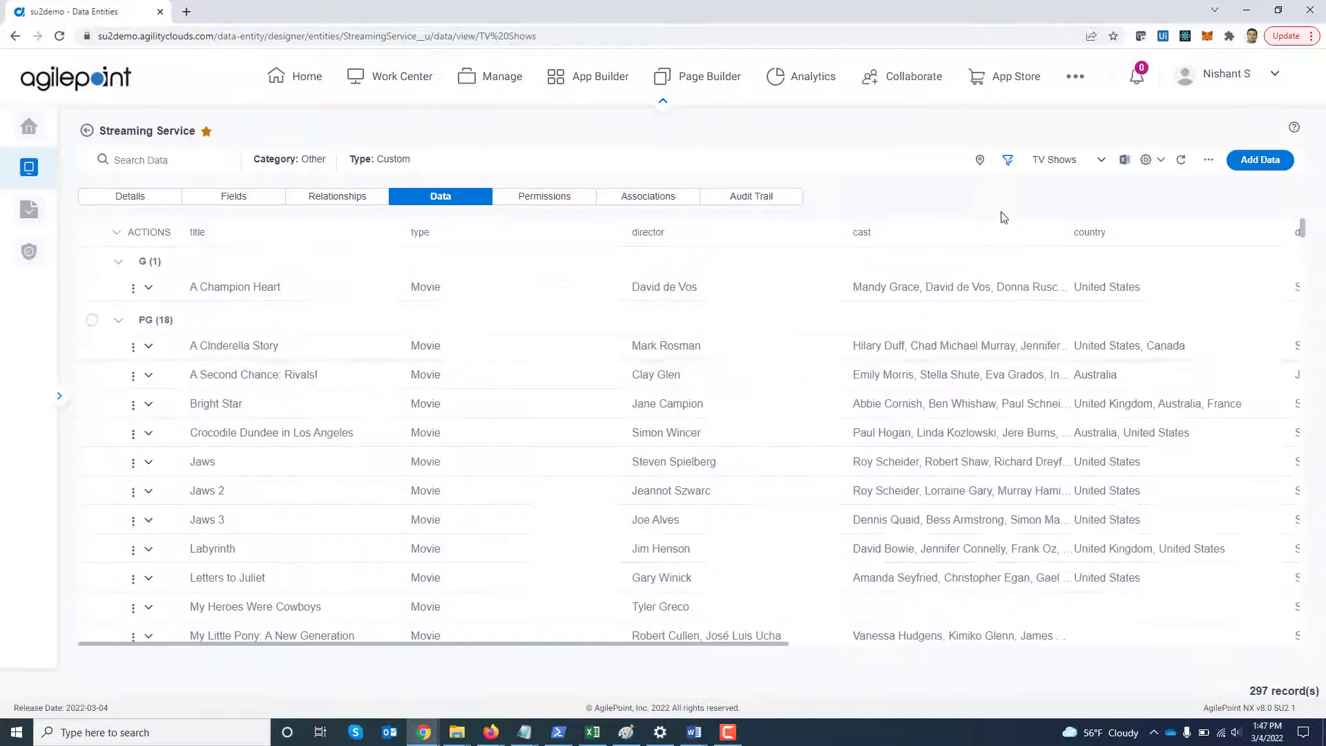
Step: Change the type filter value from Movie to 'TV Show' and apply it, leaving 163 records
{"action": "left_click", "coordinate": [1007, 163]}
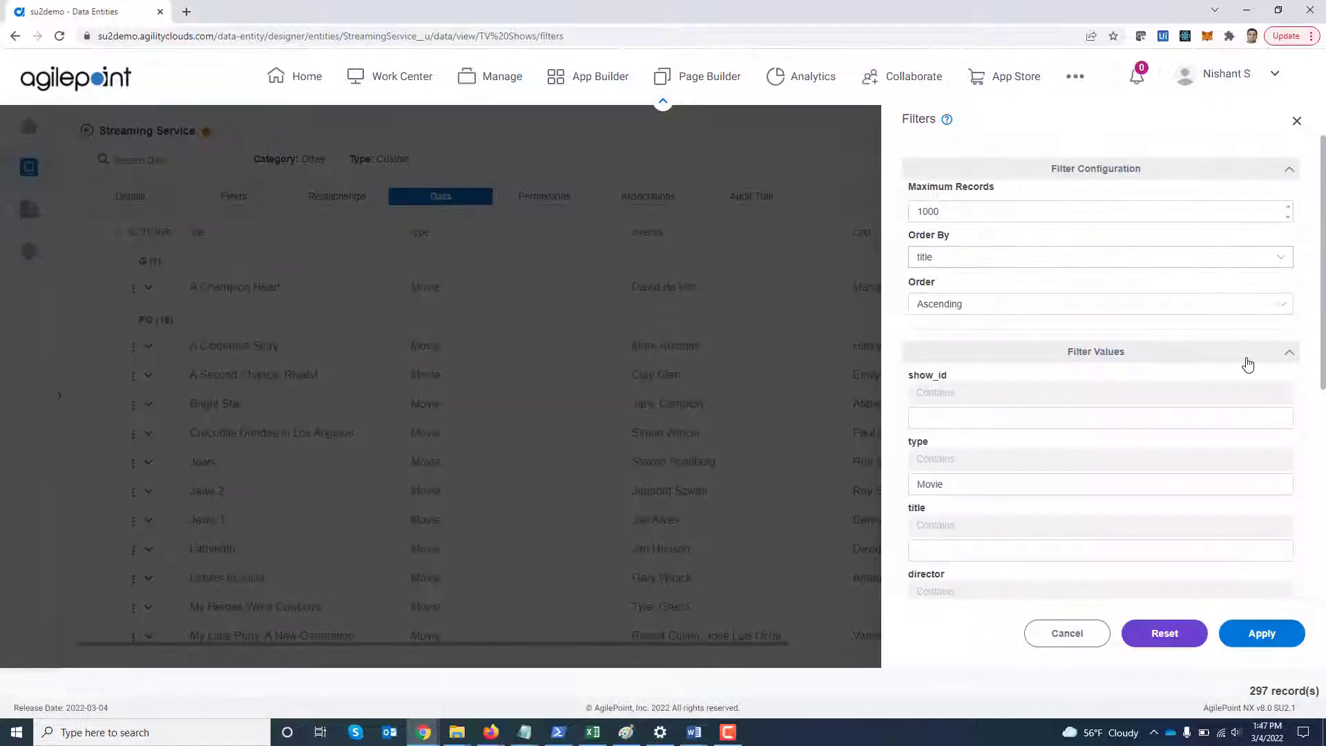
{"action": "left_click_drag", "start_coordinate": [977, 482], "coordinate": [857, 485]}
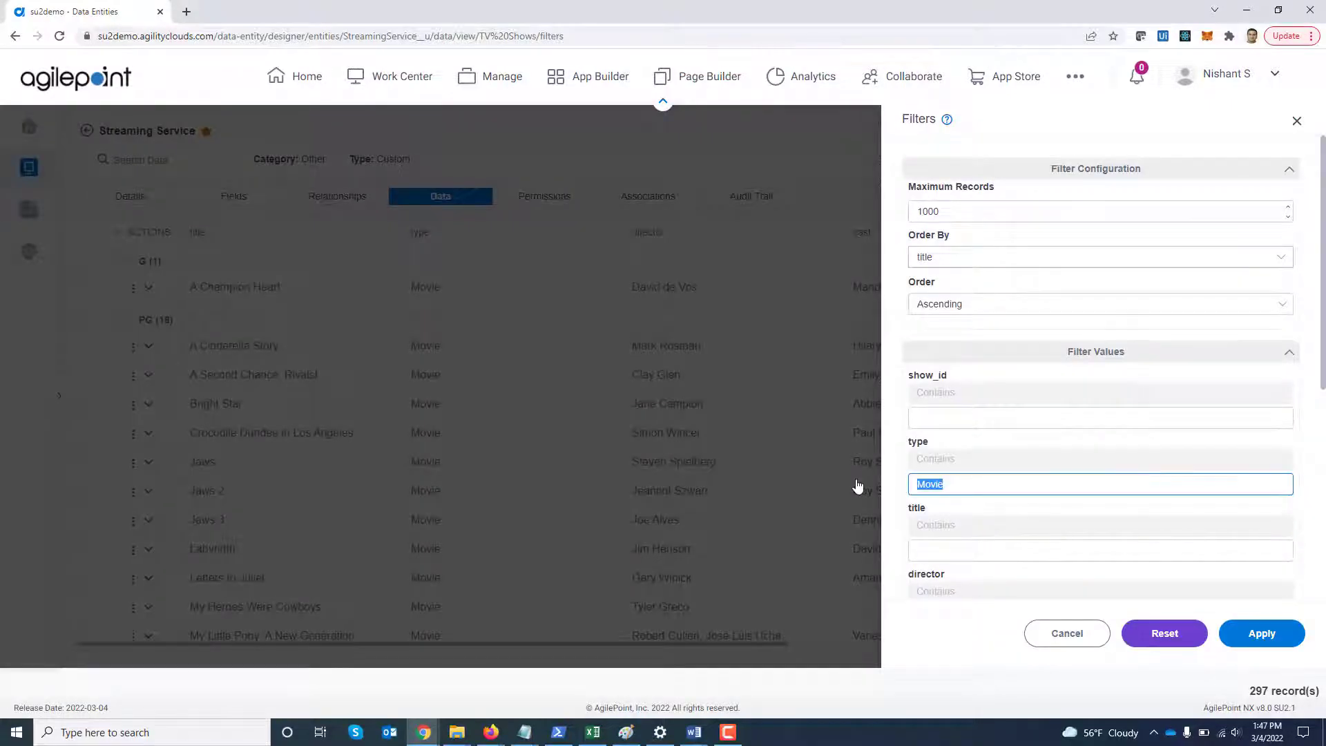
{"action": "key", "text": "BackSpace"}
{"action": "type", "text": "T"}
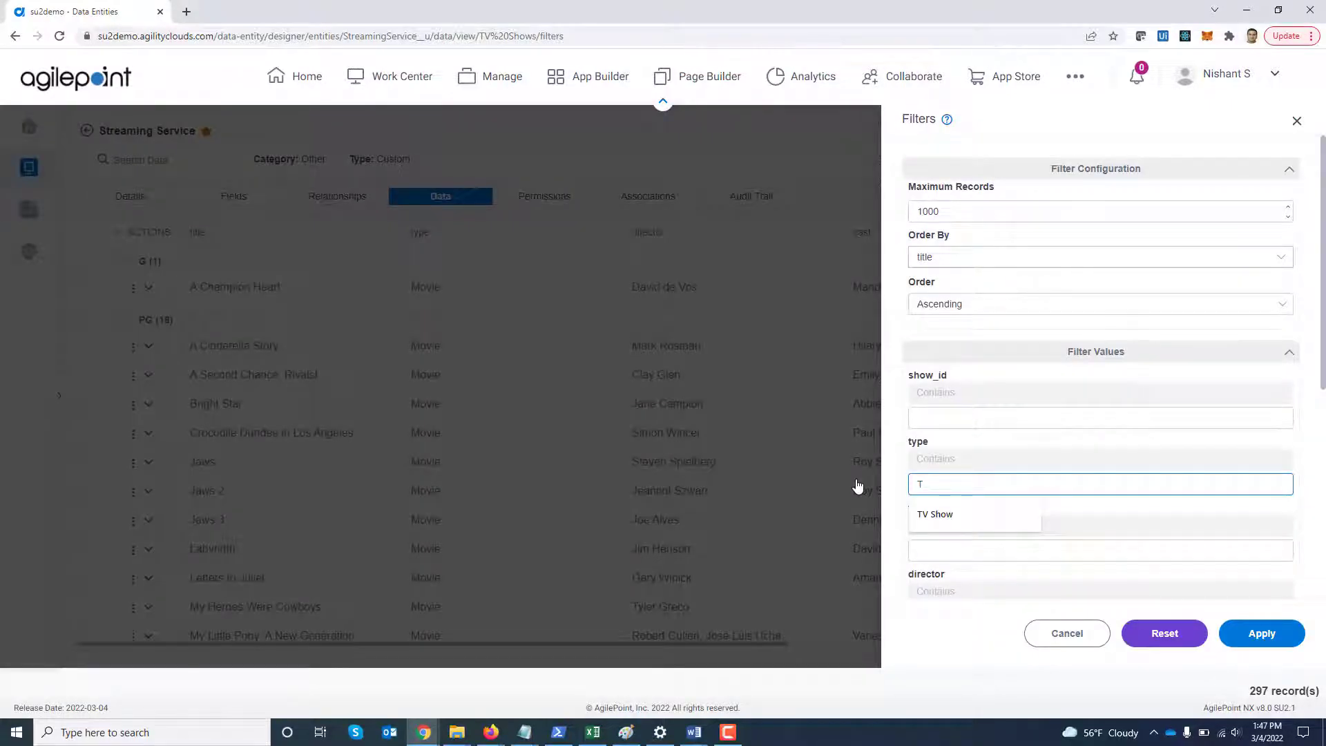
{"action": "type", "text": "V Show"}
{"action": "left_click", "coordinate": [993, 512]}
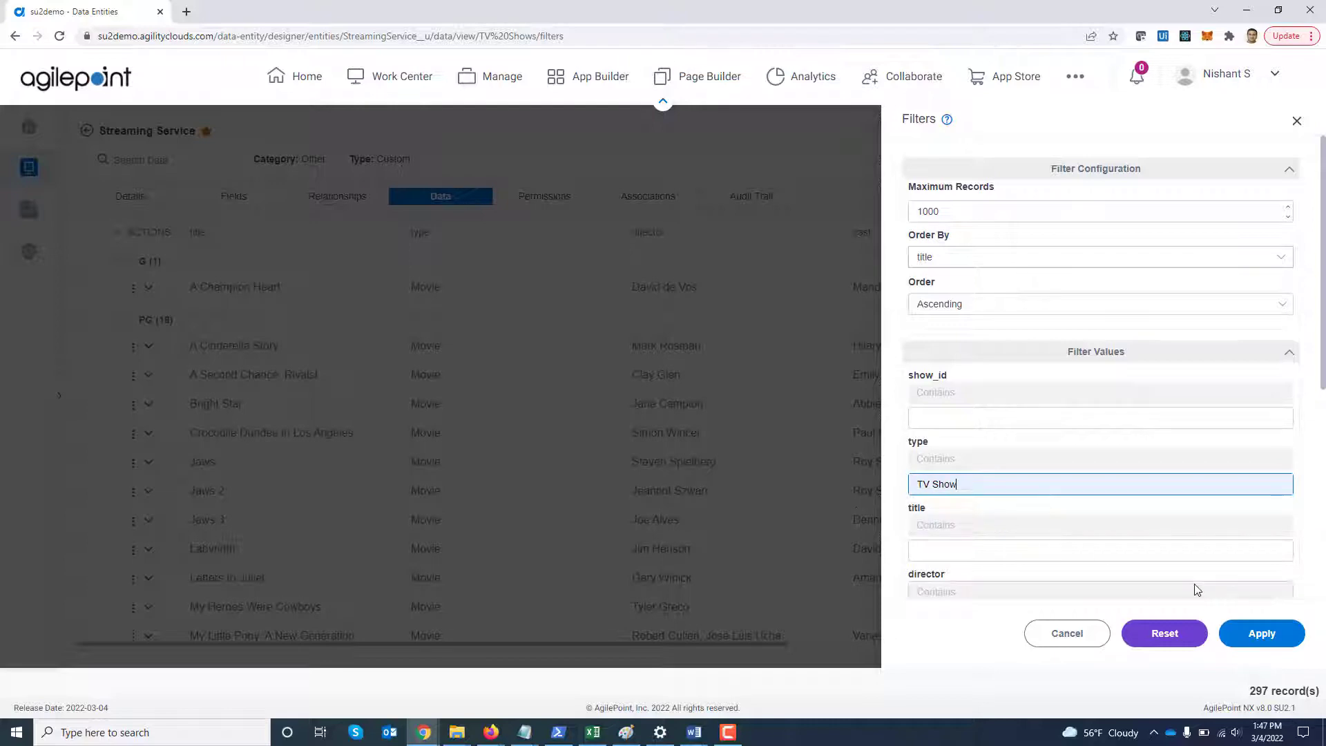
{"action": "left_click", "coordinate": [1262, 633]}
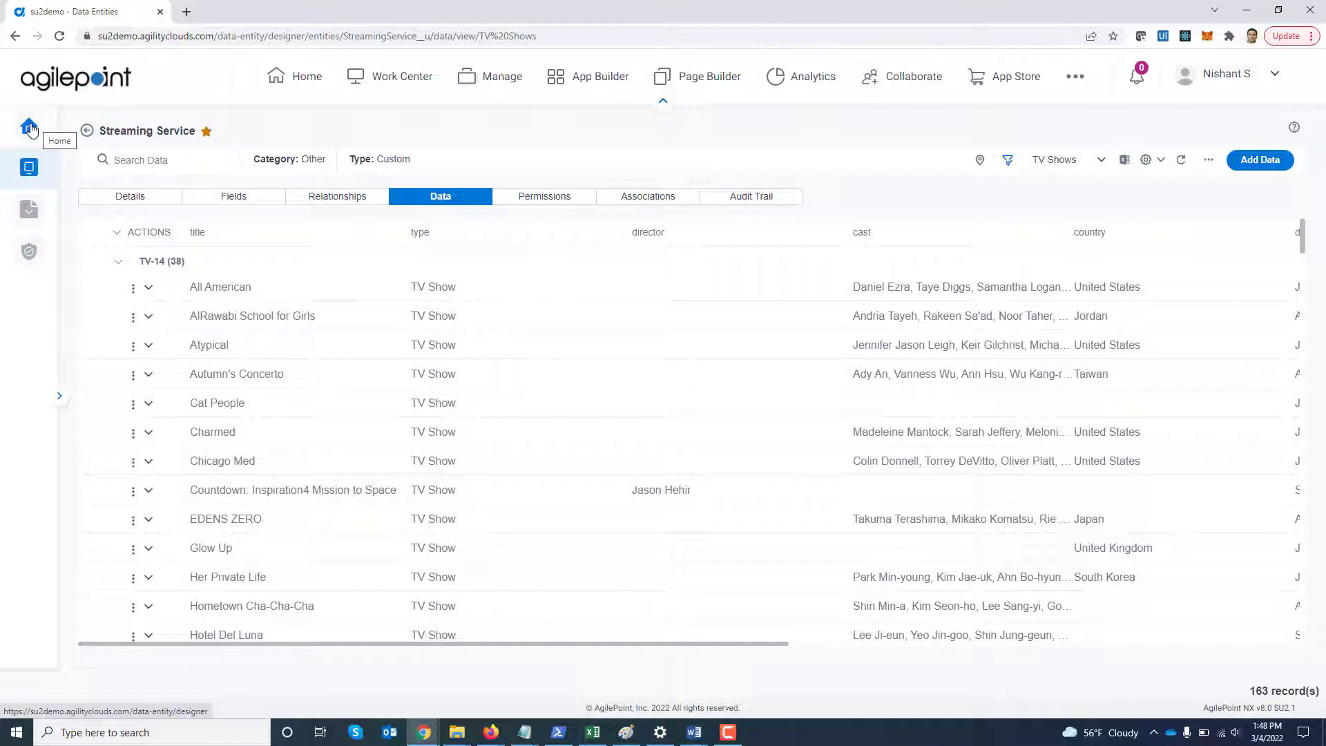
Step: Save the TV Shows view, then reopen the Streaming Service Data tab to confirm 163 records
{"action": "left_click", "coordinate": [1161, 162]}
{"action": "left_click", "coordinate": [1161, 186]}
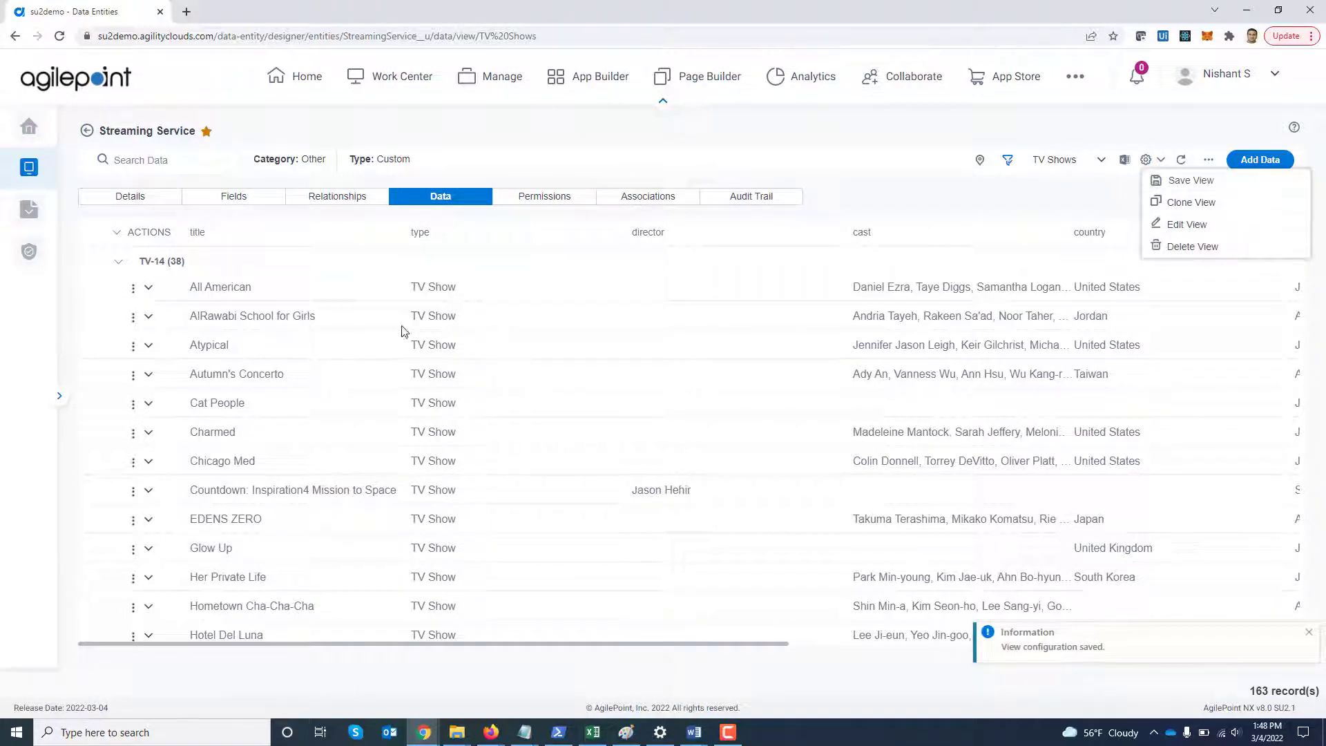
{"action": "left_click", "coordinate": [28, 128]}
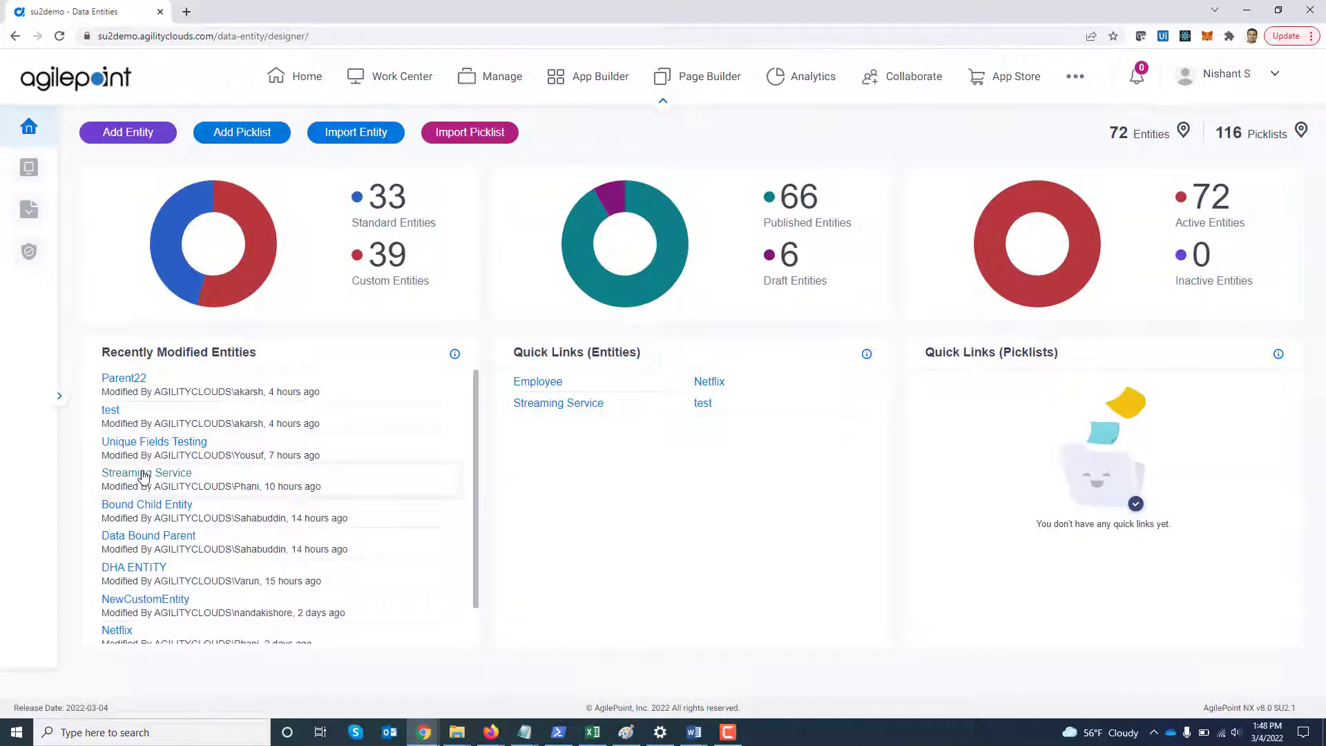
{"action": "left_click", "coordinate": [142, 473]}
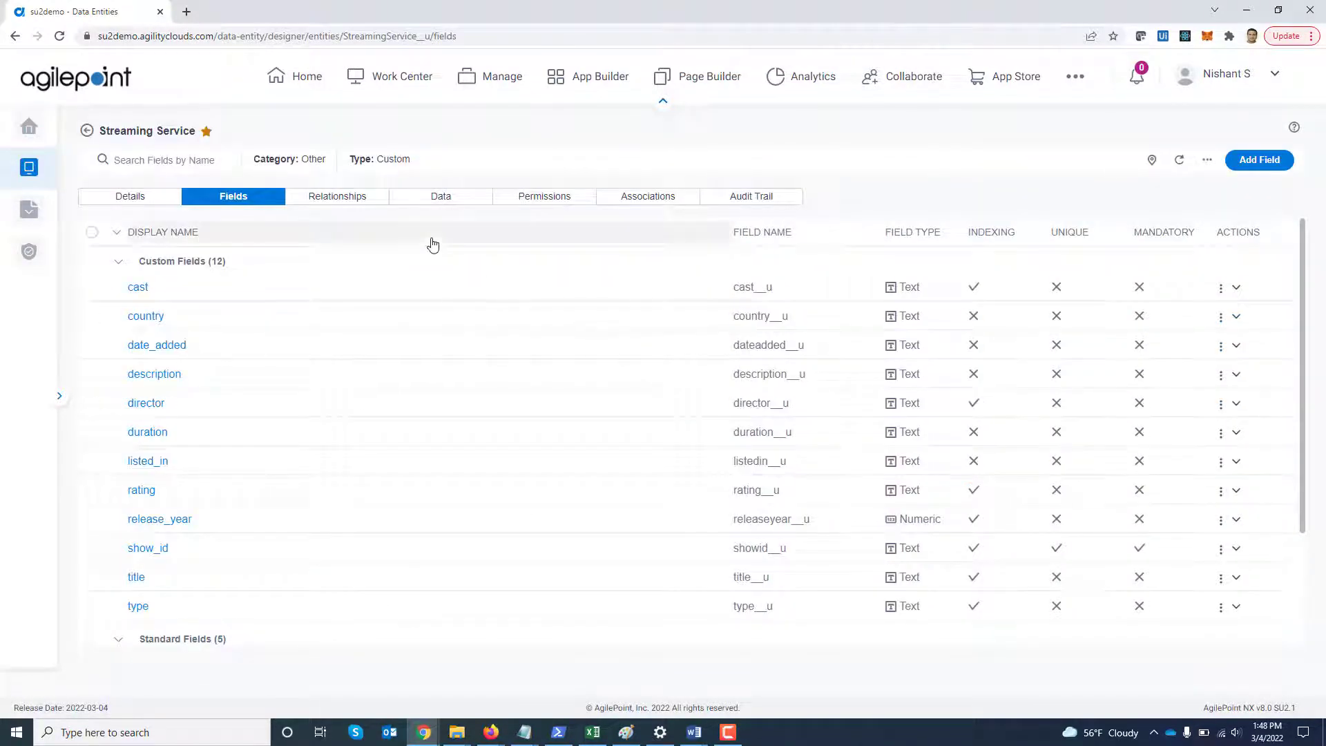
{"action": "left_click", "coordinate": [439, 197]}
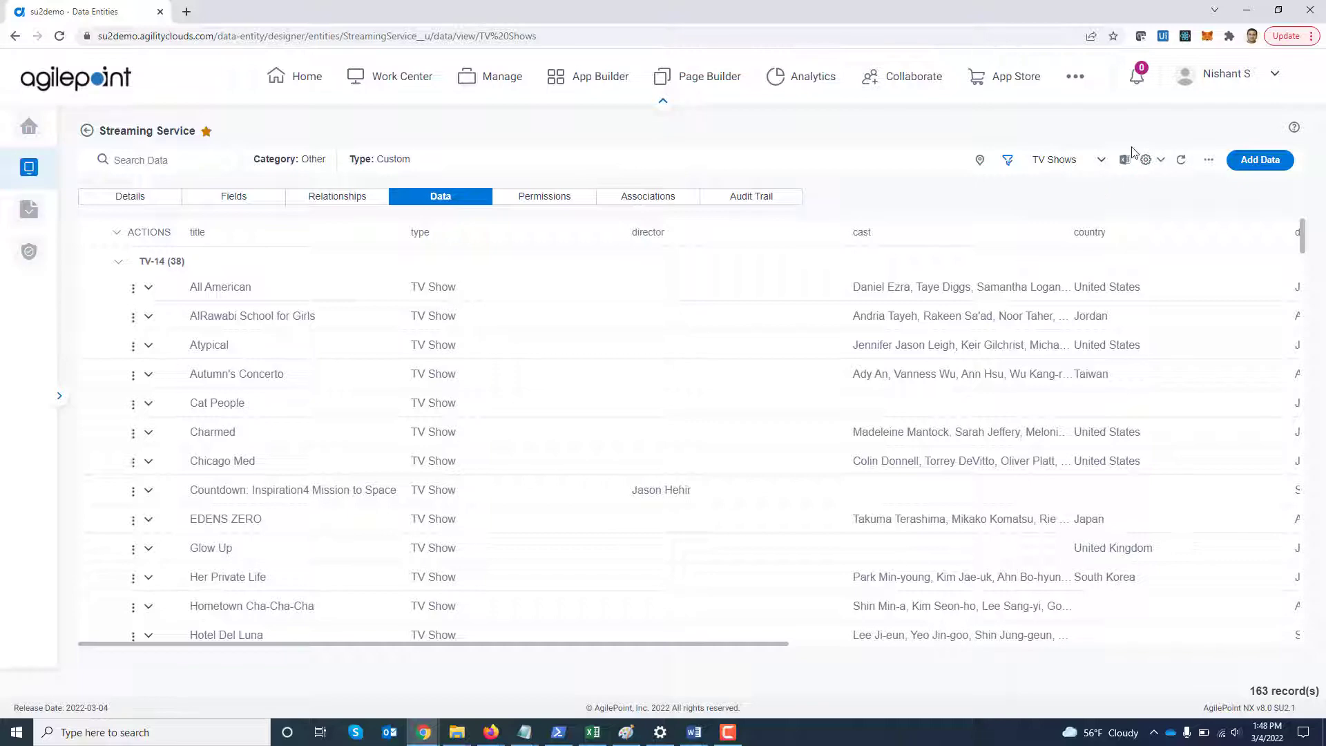
Step: Delete the TV Shows view and confirm the deletion
{"action": "left_click", "coordinate": [1162, 161]}
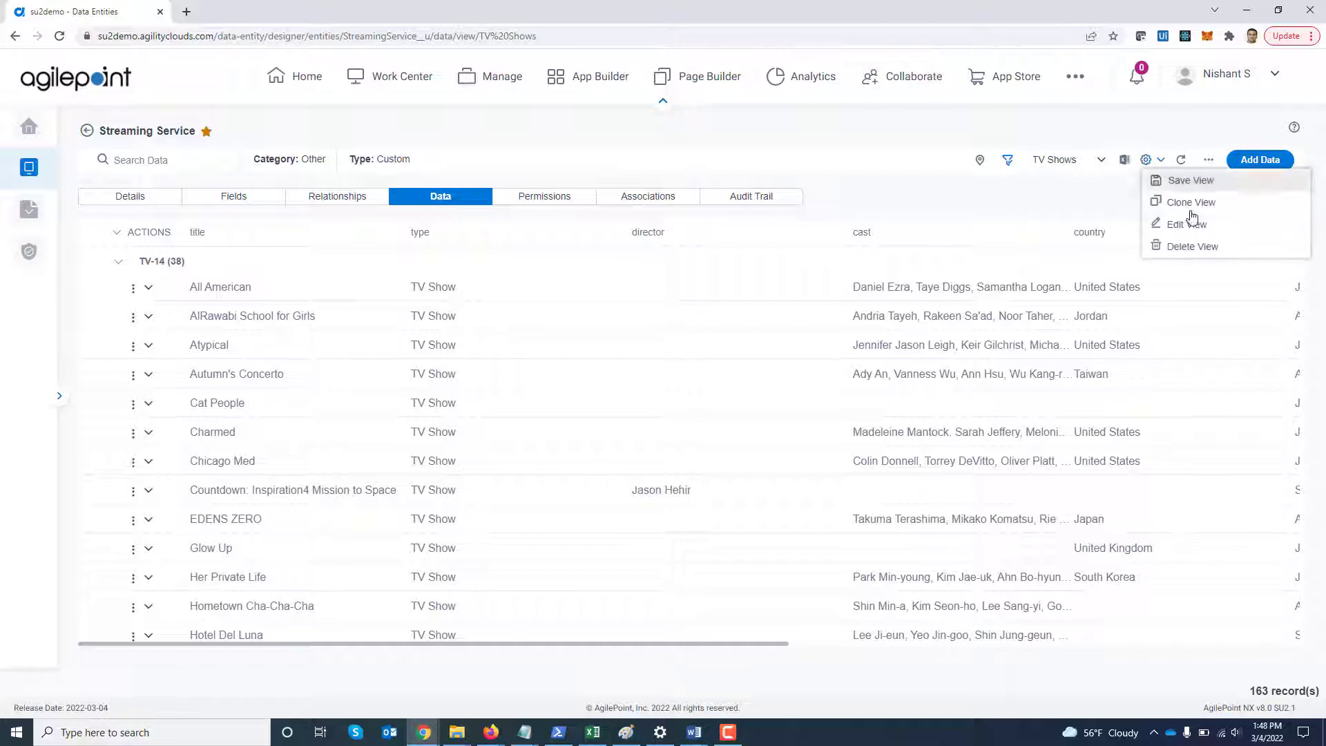
{"action": "left_click", "coordinate": [1205, 248]}
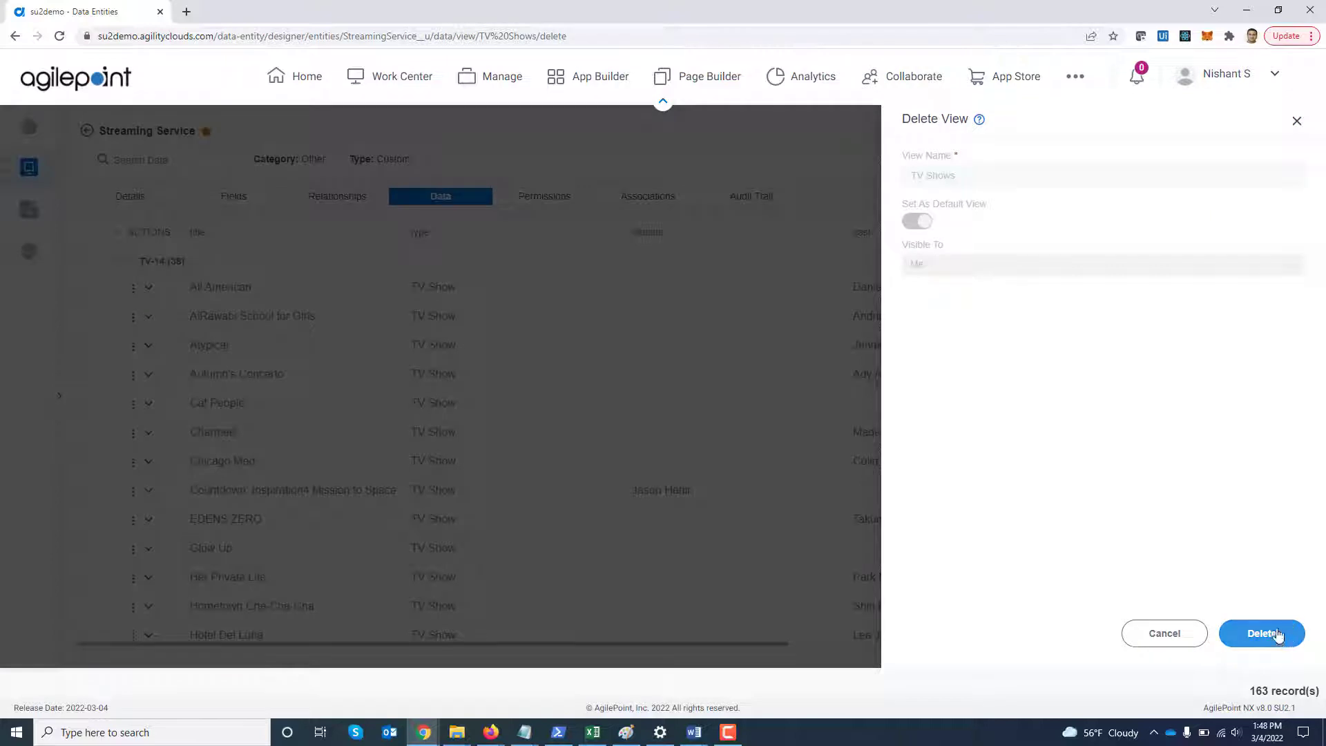
{"action": "left_click", "coordinate": [1277, 635]}
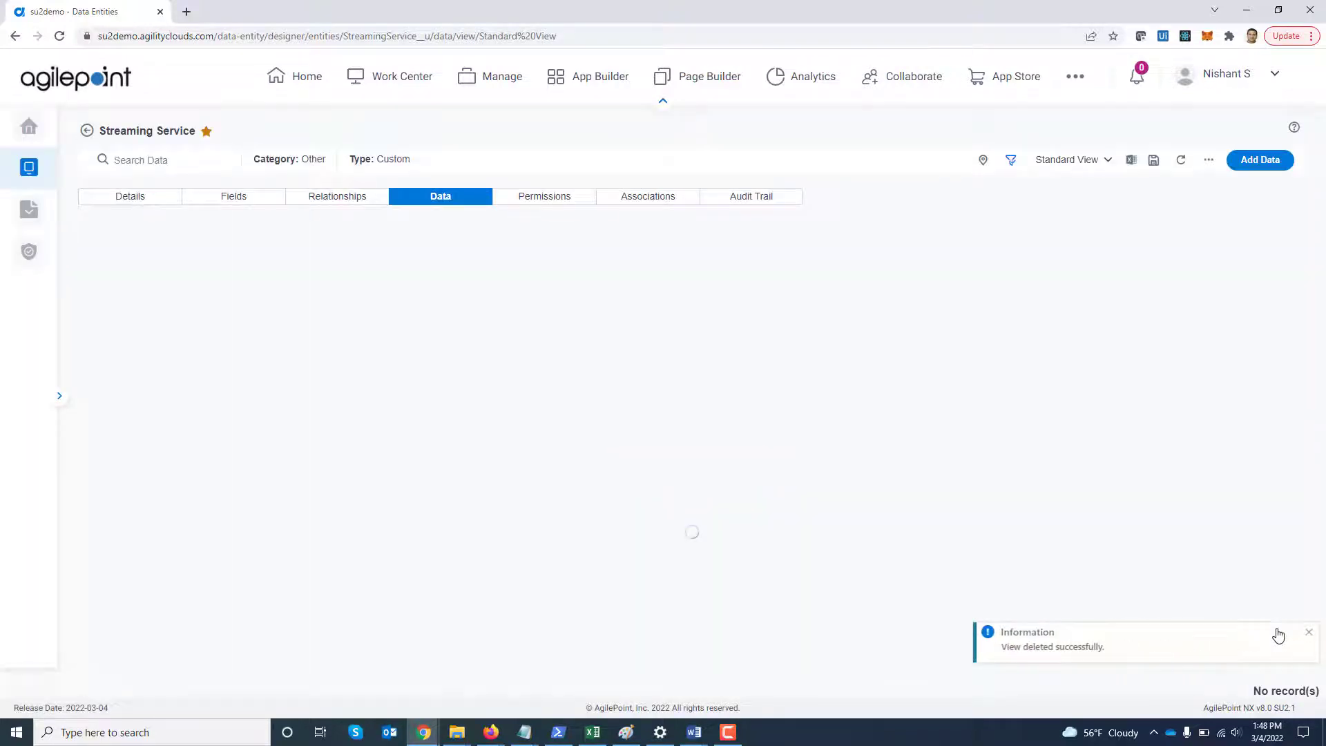
Step: Reopen the Streaming Service Data tab, now showing Standard View with 297 records
{"action": "left_click", "coordinate": [29, 126]}
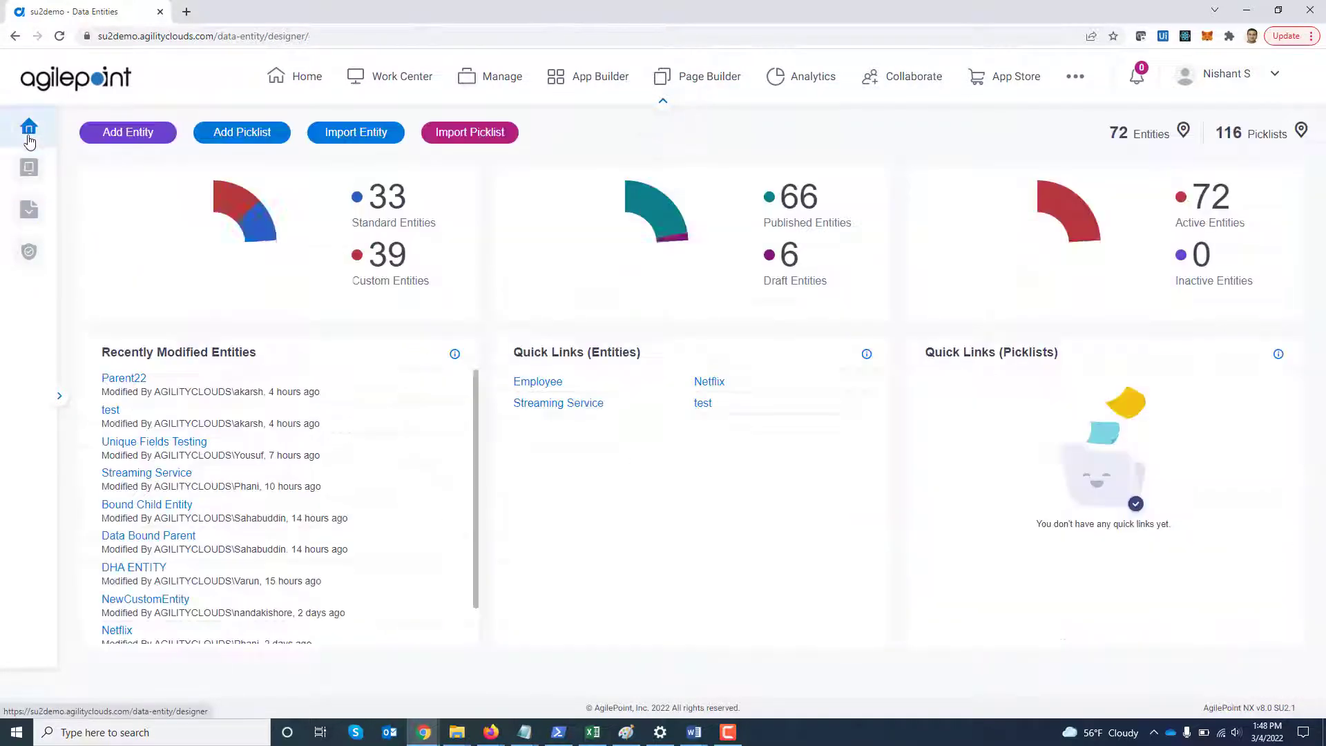
{"action": "left_click", "coordinate": [166, 475]}
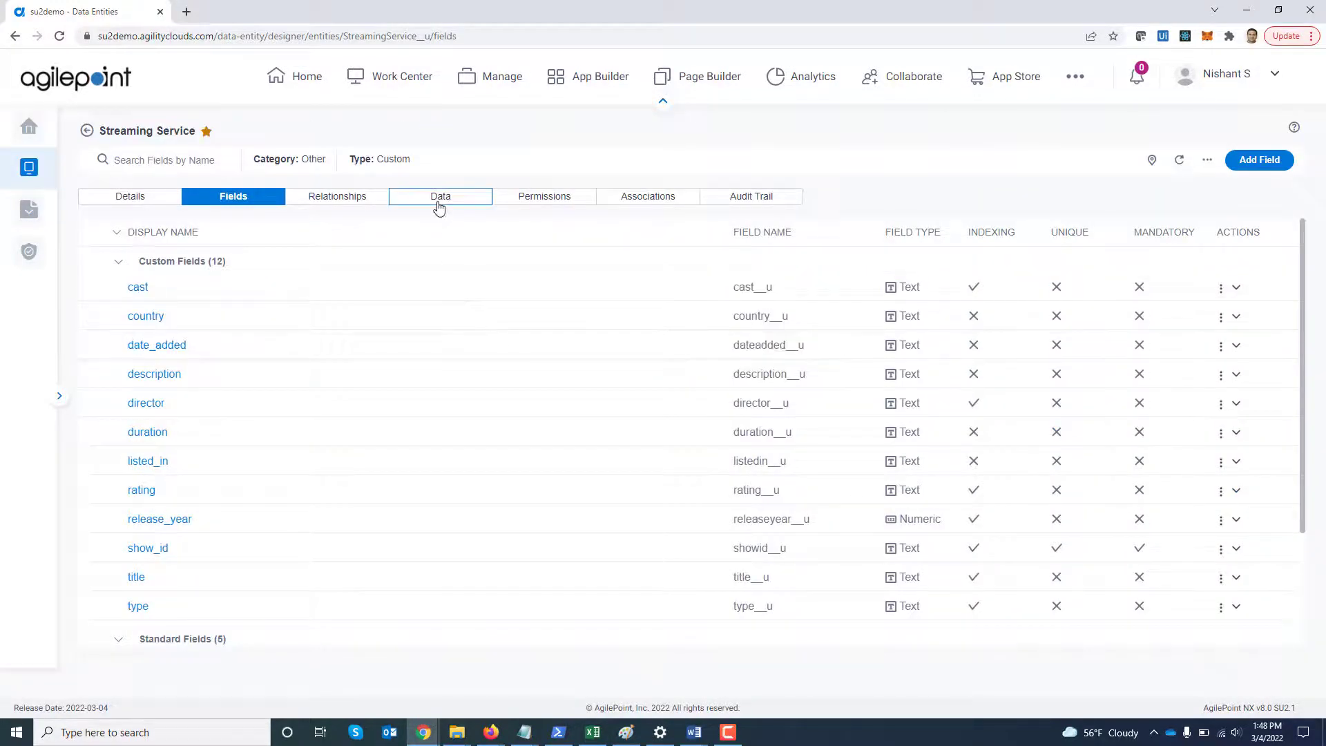
{"action": "left_click", "coordinate": [438, 200]}
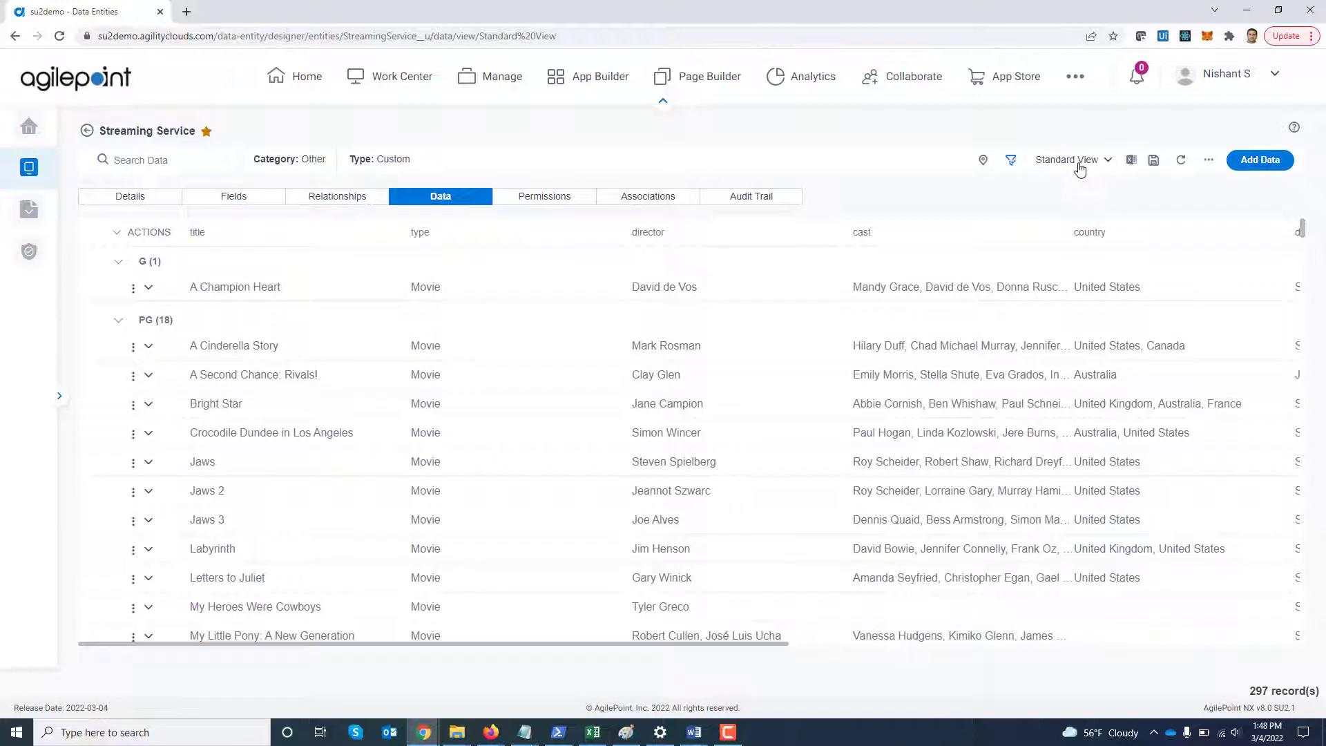